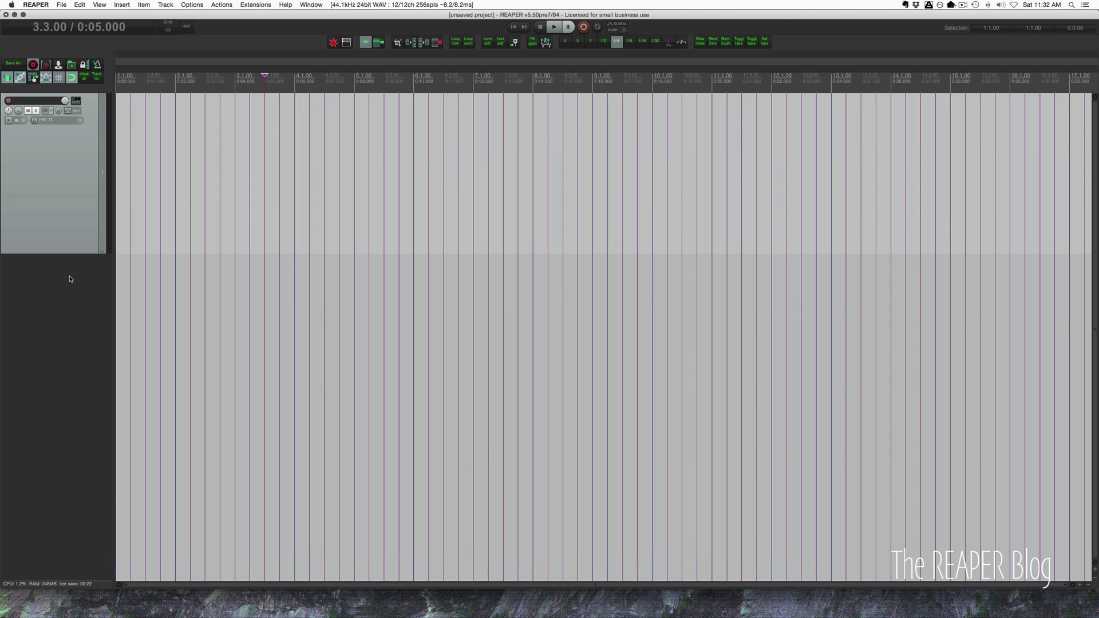
Step: Insert the Audio Damage Eos reverb on track 1 and move its window up over the timeline
{"action": "key", "text": "super+Tab"}
{"action": "key", "text": "super+Tab"}
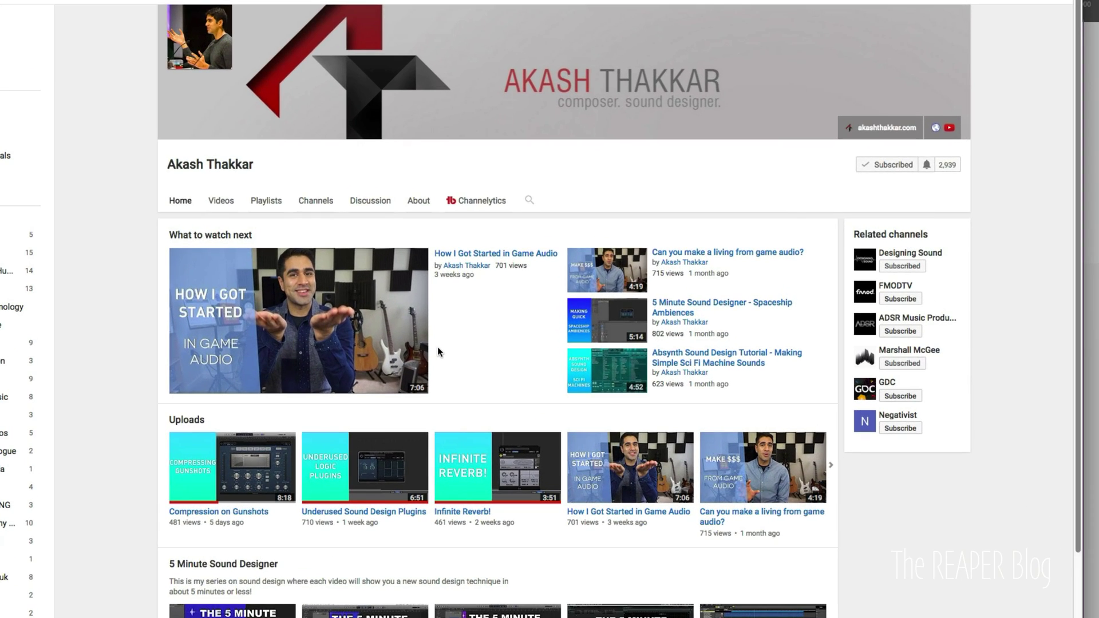
{"action": "scroll", "coordinate": [469, 319], "scroll_direction": "down", "scroll_amount": 3}
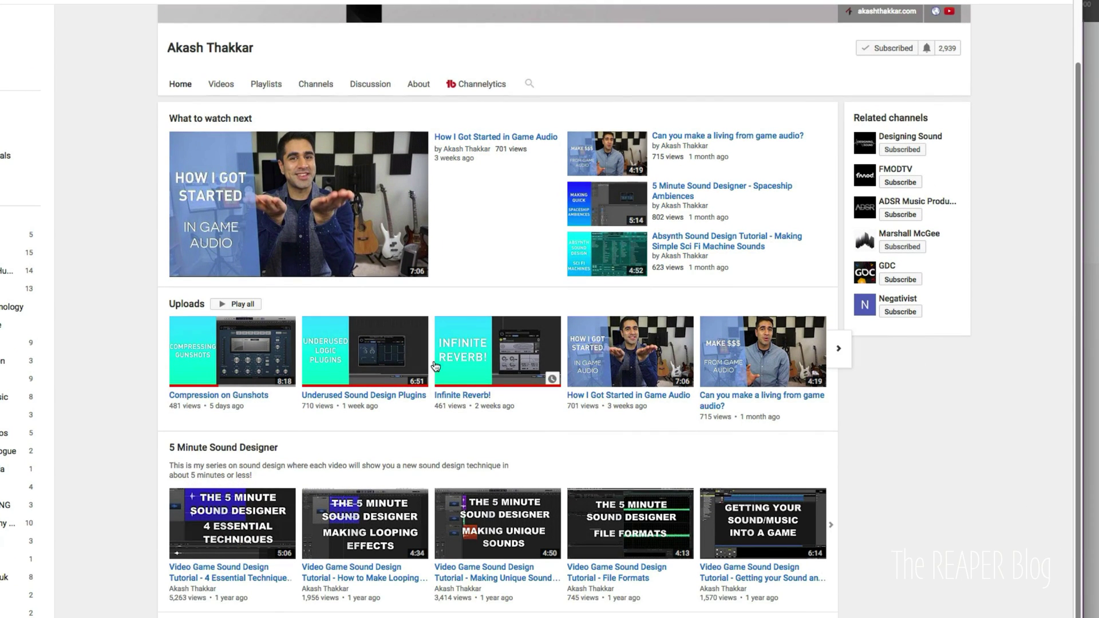
{"action": "scroll", "coordinate": [497, 383], "scroll_direction": "down", "scroll_amount": 3}
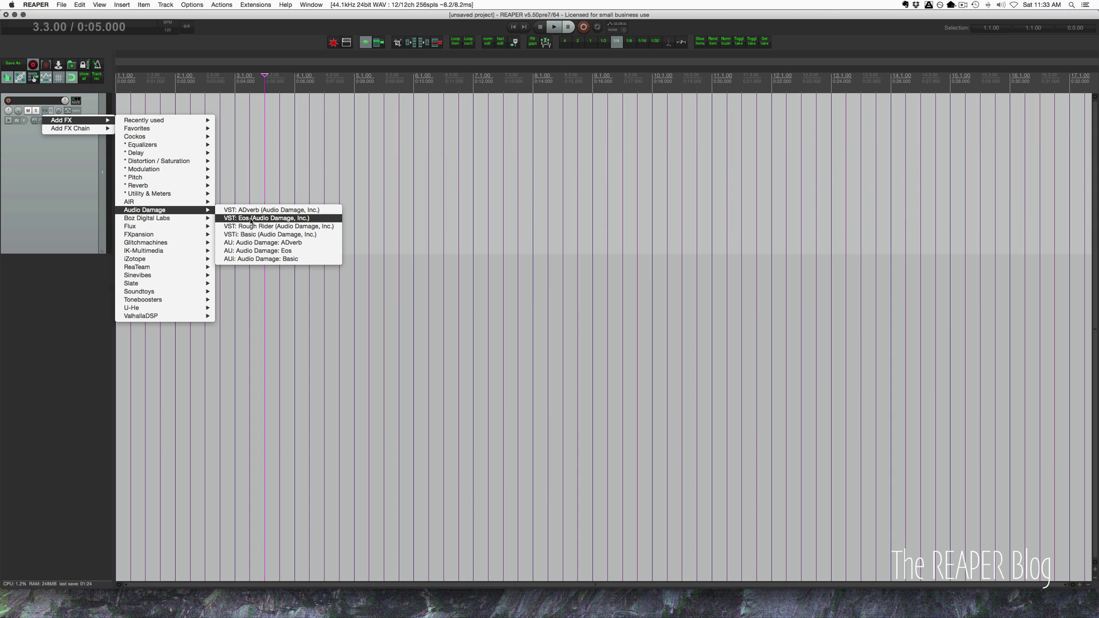
{"action": "left_click", "coordinate": [260, 219]}
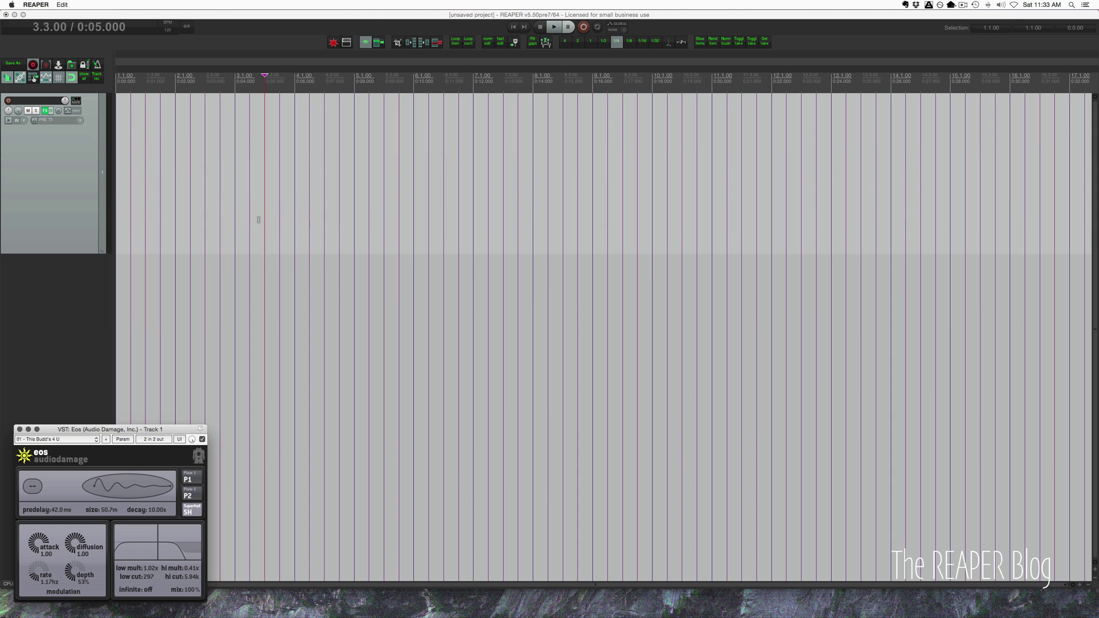
{"action": "left_click_drag", "start_coordinate": [203, 429], "coordinate": [442, 125]}
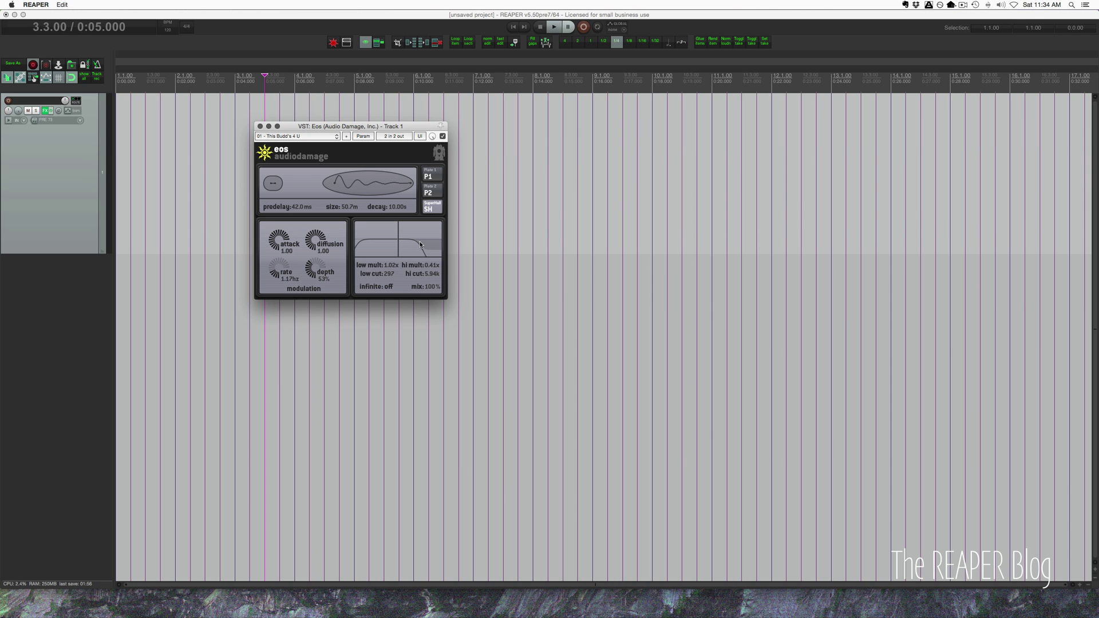
Step: Set the edit position to bar 2 and browse the DB Full Sample Library in the Media Explorer
{"action": "left_click", "coordinate": [169, 189]}
{"action": "key", "text": "super+alt+f"}
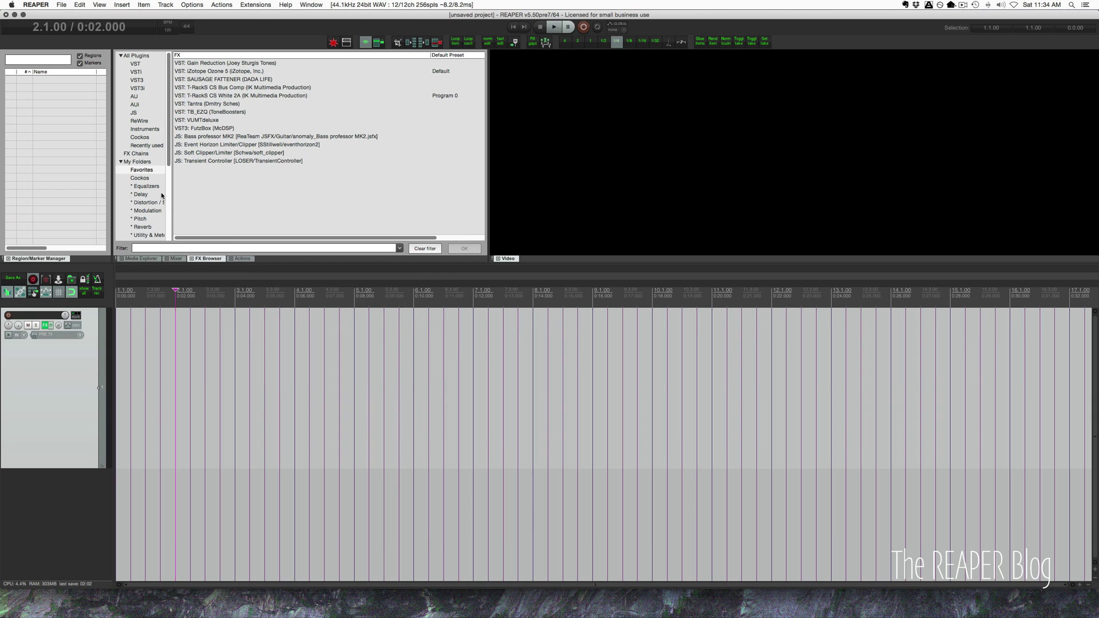
{"action": "left_click", "coordinate": [147, 258]}
{"action": "scroll", "coordinate": [143, 147], "scroll_direction": "down", "scroll_amount": 3}
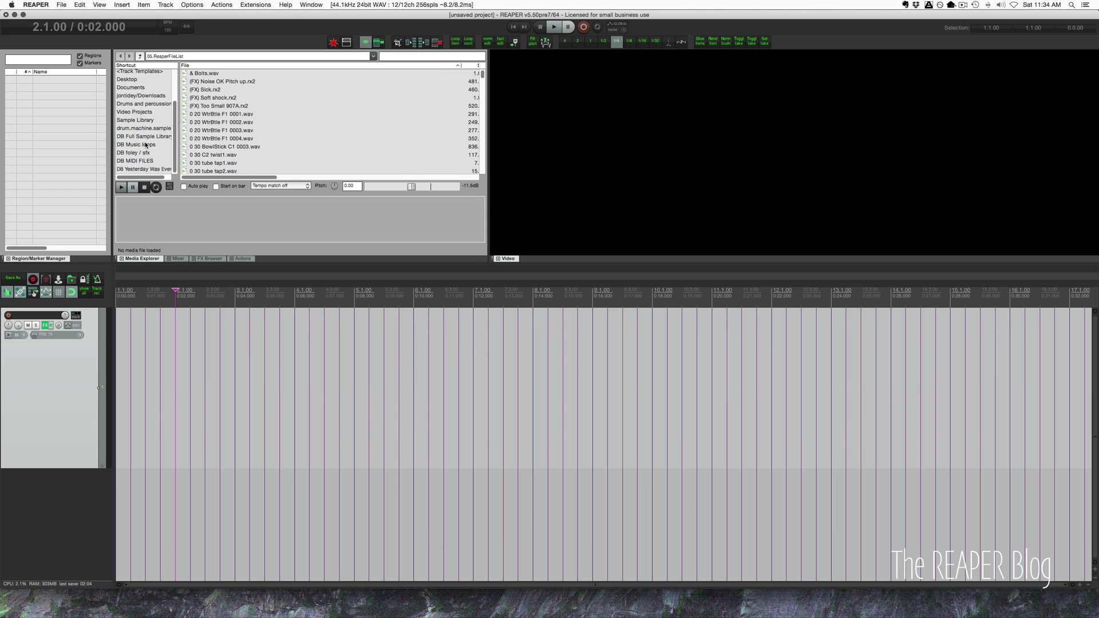
{"action": "left_click", "coordinate": [155, 138]}
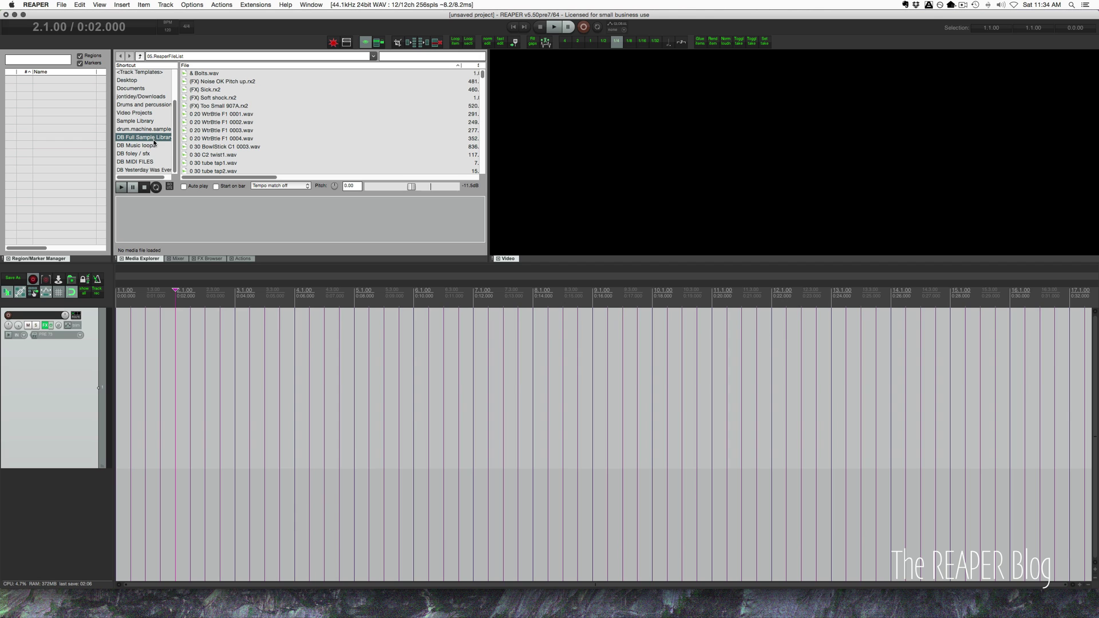
{"action": "left_click_drag", "start_coordinate": [481, 76], "coordinate": [480, 133]}
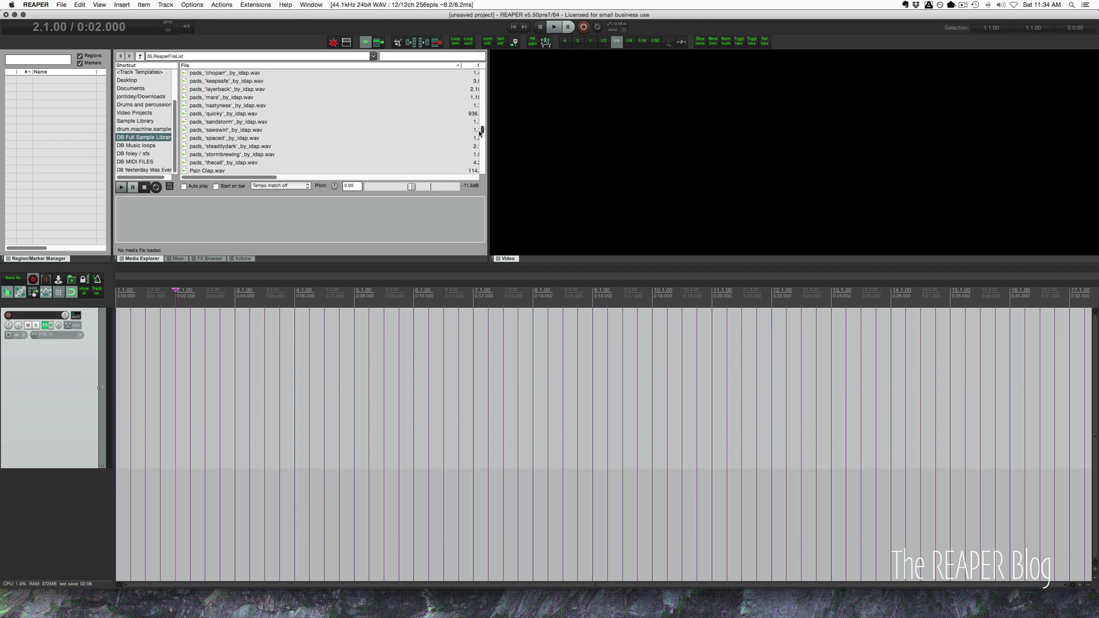
Step: Preview pads_'quicky'_by_idap.wav and drag it onto track 1 at bar 3
{"action": "left_click", "coordinate": [221, 114]}
{"action": "key", "text": "space"}
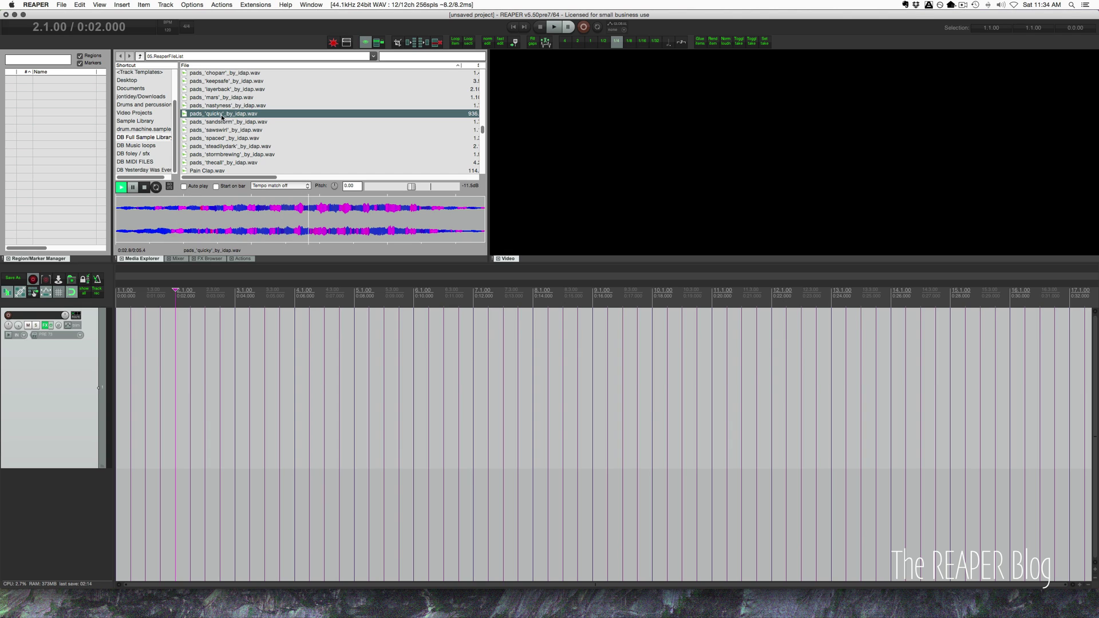
{"action": "key", "text": "space"}
{"action": "left_click_drag", "start_coordinate": [224, 220], "coordinate": [235, 387]}
Step: Close the Media Explorer and bring up the Eos reverb window from track 1's FX menu
{"action": "key", "text": "alt+d"}
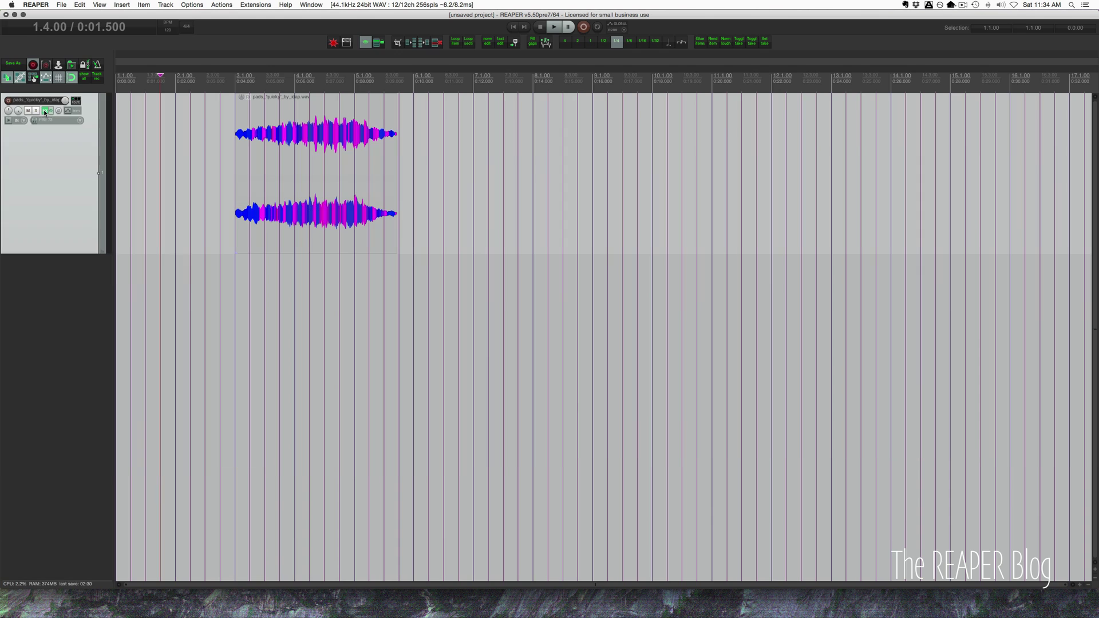
{"action": "right_click", "coordinate": [45, 111]}
{"action": "left_click", "coordinate": [71, 142]}
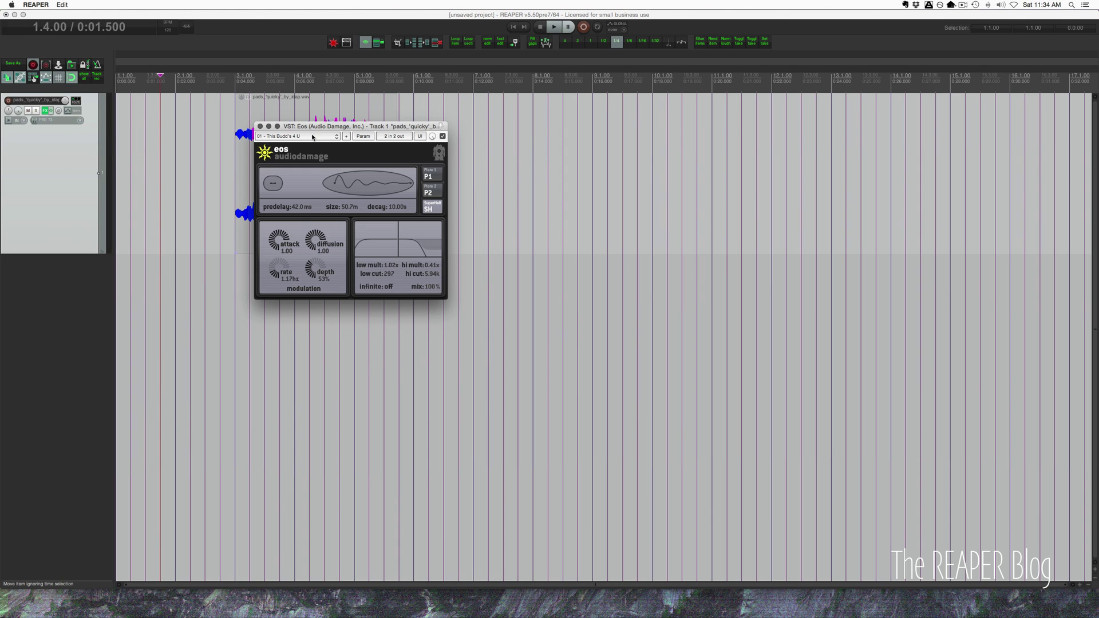
Step: Lower the pad item's volume to about -7.7 dB and switch Eos infinite mode on
{"action": "left_click_drag", "start_coordinate": [247, 101], "coordinate": [245, 134]}
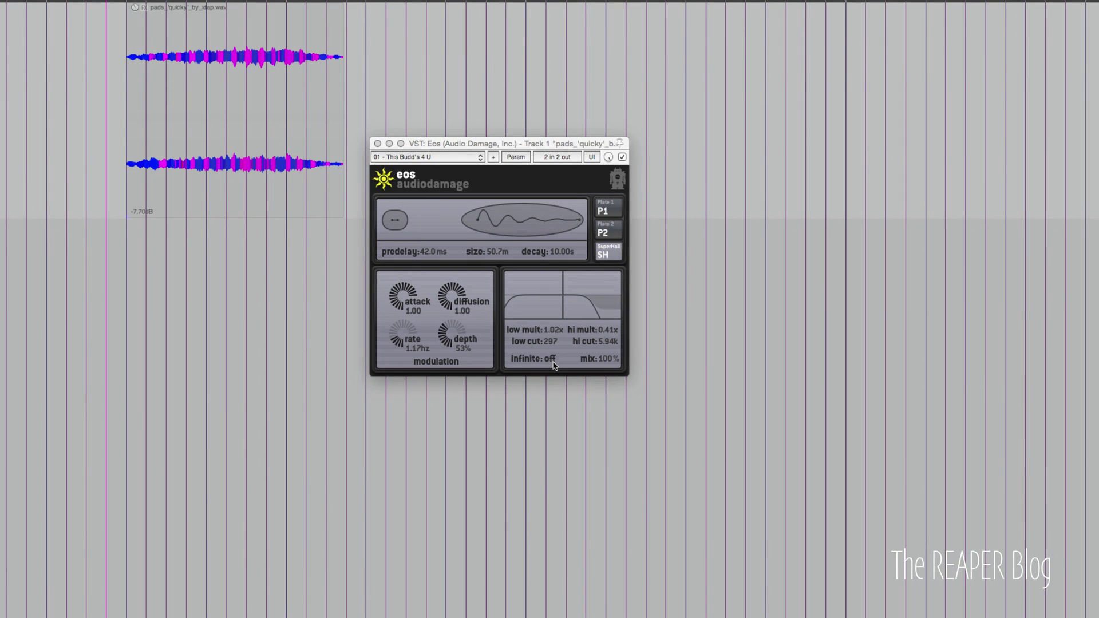
{"action": "left_click", "coordinate": [554, 365]}
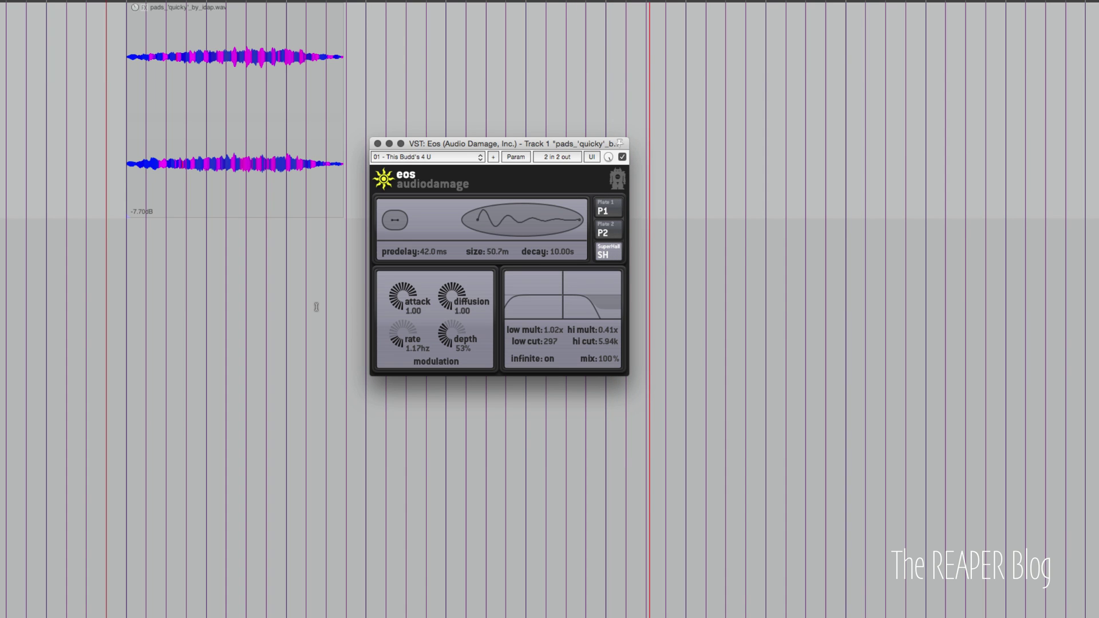
{"action": "scroll", "coordinate": [316, 306], "scroll_direction": "down", "scroll_amount": 3}
Step: Retune Eos: size 21.2m, decay 6.88s, attack and diffusion 0.75, rate 3.10 Hz, depth 61%, hi cut 4.56k
{"action": "scroll", "coordinate": [316, 306], "scroll_direction": "down", "scroll_amount": 3}
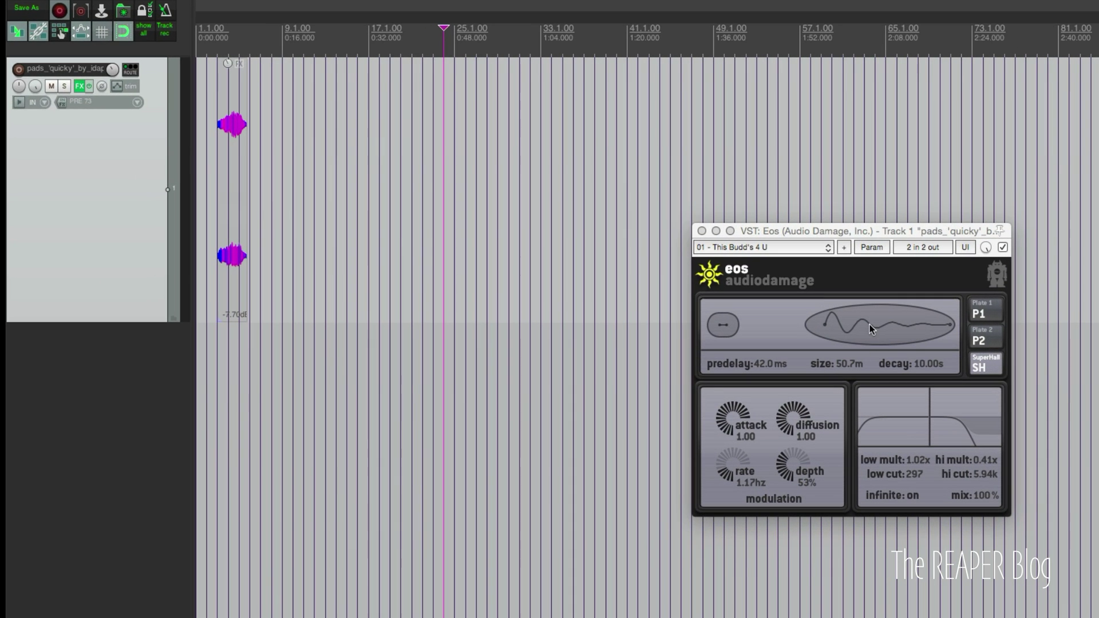
{"action": "left_click_drag", "start_coordinate": [871, 329], "coordinate": [868, 352]}
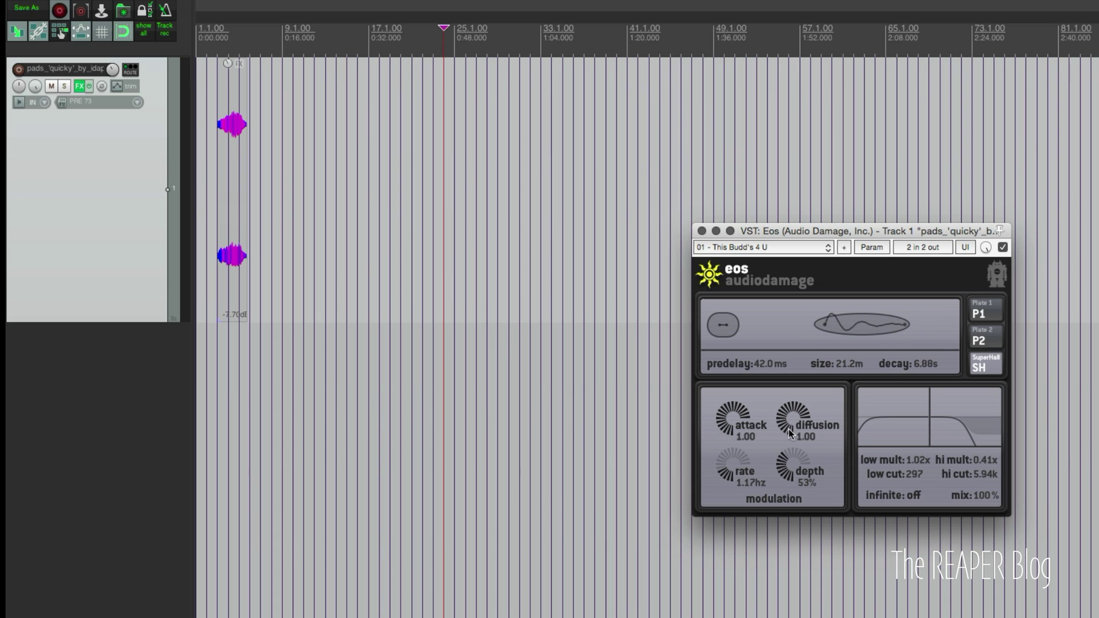
{"action": "left_click_drag", "start_coordinate": [789, 443], "coordinate": [727, 442]}
{"action": "left_click_drag", "start_coordinate": [968, 441], "coordinate": [957, 441]}
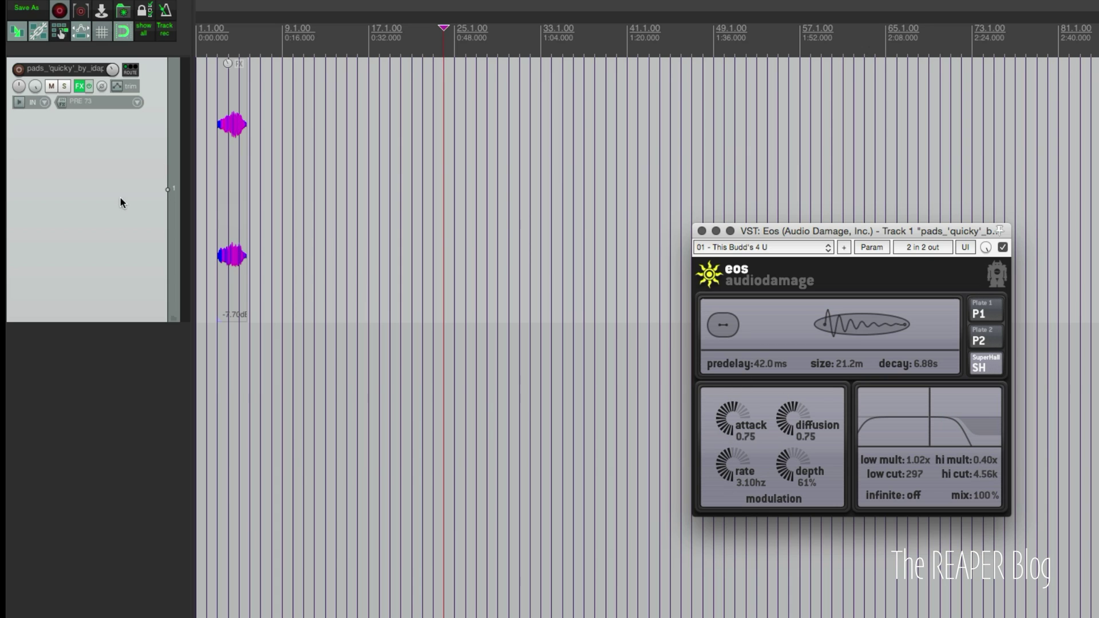
Step: Add ReaEQ after Eos with high-shelf and low-shelf cuts, and arrange the EQ and reverb windows side by side
{"action": "right_click", "coordinate": [81, 88]}
{"action": "left_click", "coordinate": [83, 137]}
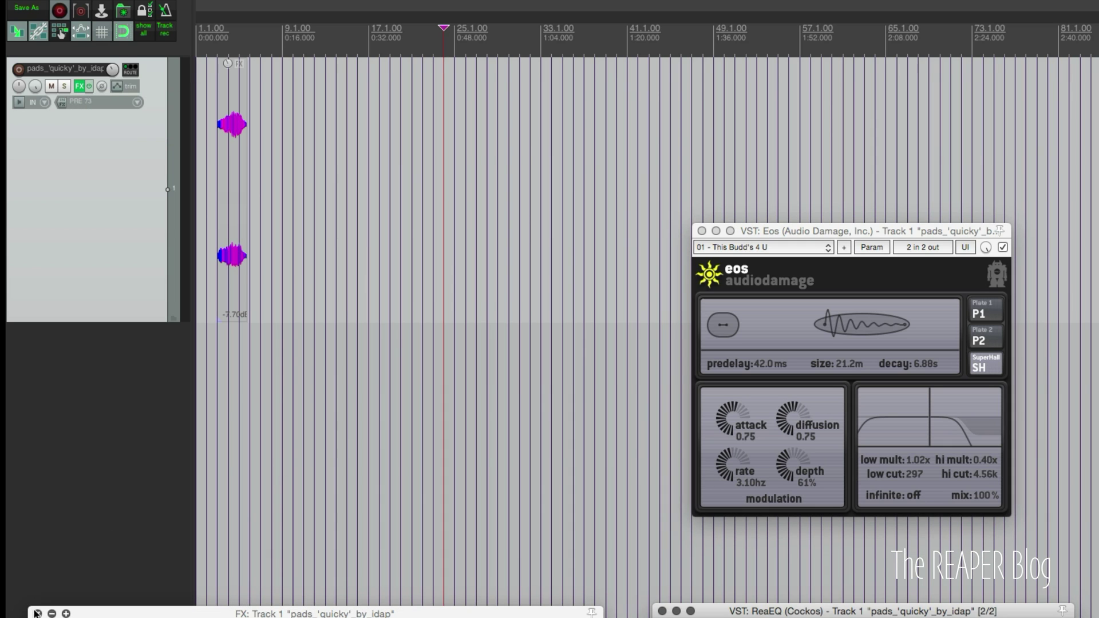
{"action": "left_click_drag", "start_coordinate": [542, 271], "coordinate": [587, 338]}
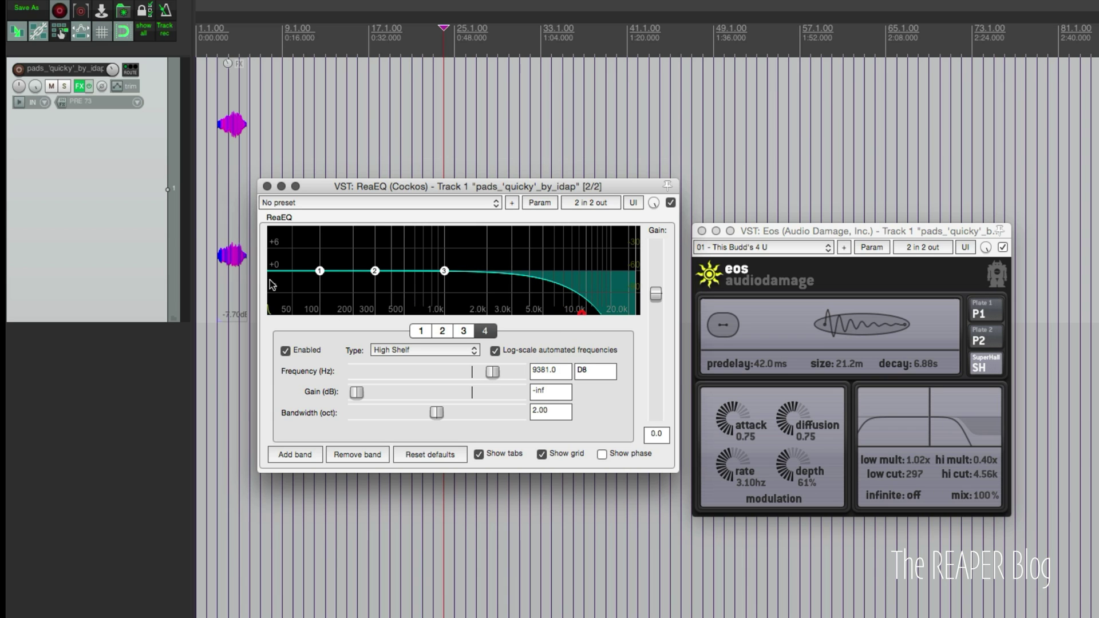
{"action": "left_click_drag", "start_coordinate": [320, 271], "coordinate": [326, 304]}
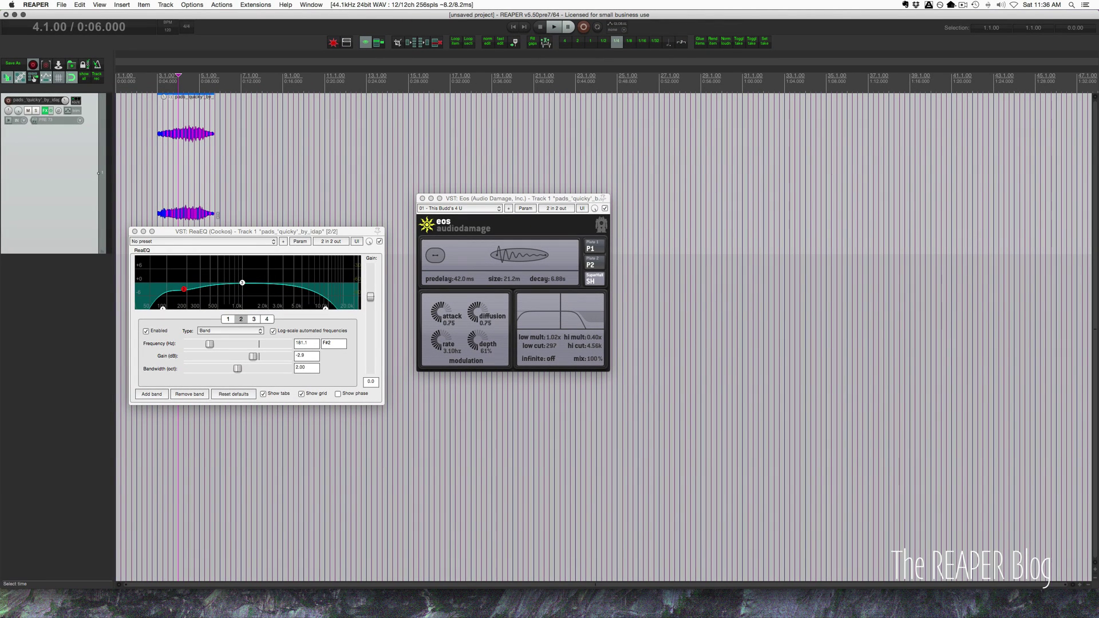
{"action": "left_click_drag", "start_coordinate": [267, 232], "coordinate": [316, 302]}
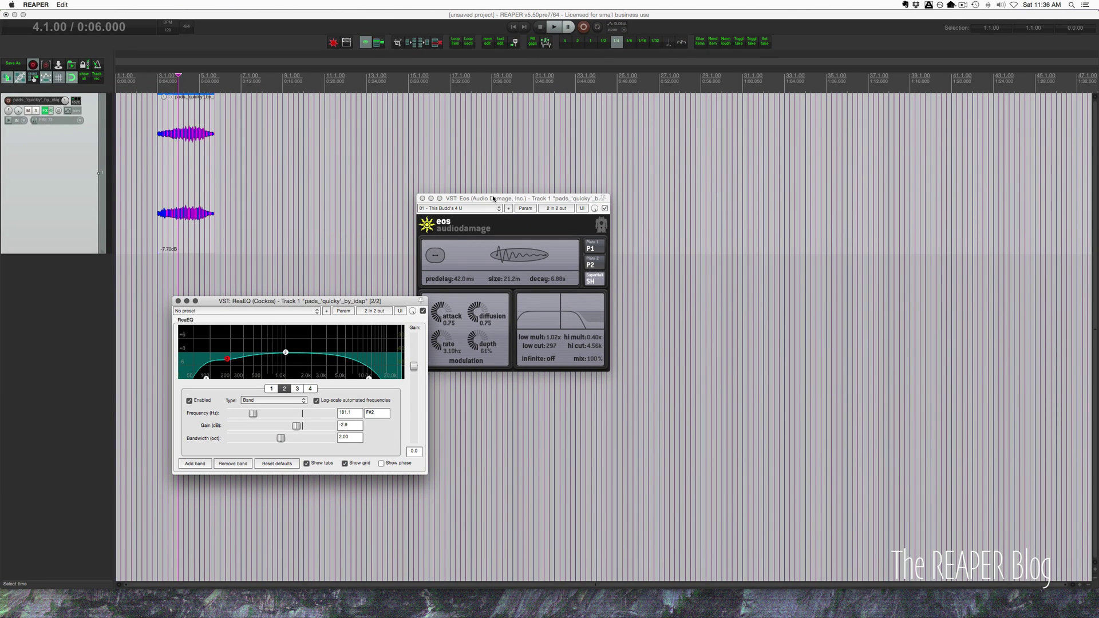
{"action": "left_click_drag", "start_coordinate": [494, 199], "coordinate": [524, 295]}
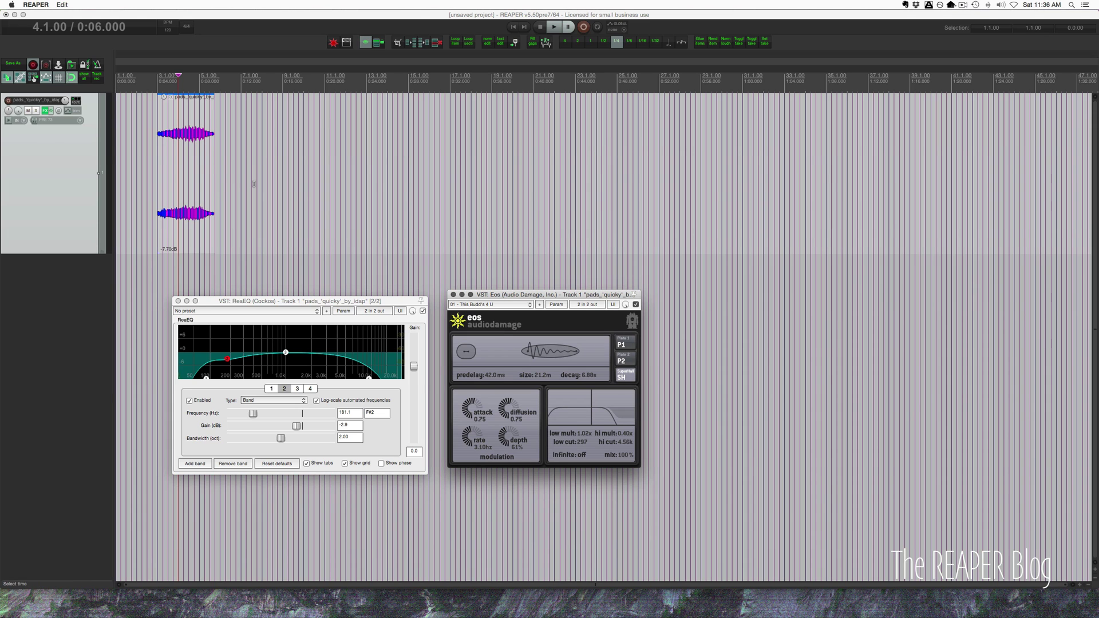
Step: Stretch the pad item far to the right across several minutes, then check Media Item Defaults preferences
{"action": "scroll", "coordinate": [212, 170], "scroll_direction": "down", "scroll_amount": 3}
{"action": "left_click_drag", "start_coordinate": [161, 170], "coordinate": [792, 160]}
{"action": "scroll", "coordinate": [810, 174], "scroll_direction": "down", "scroll_amount": 2}
{"action": "left_click", "coordinate": [346, 176]}
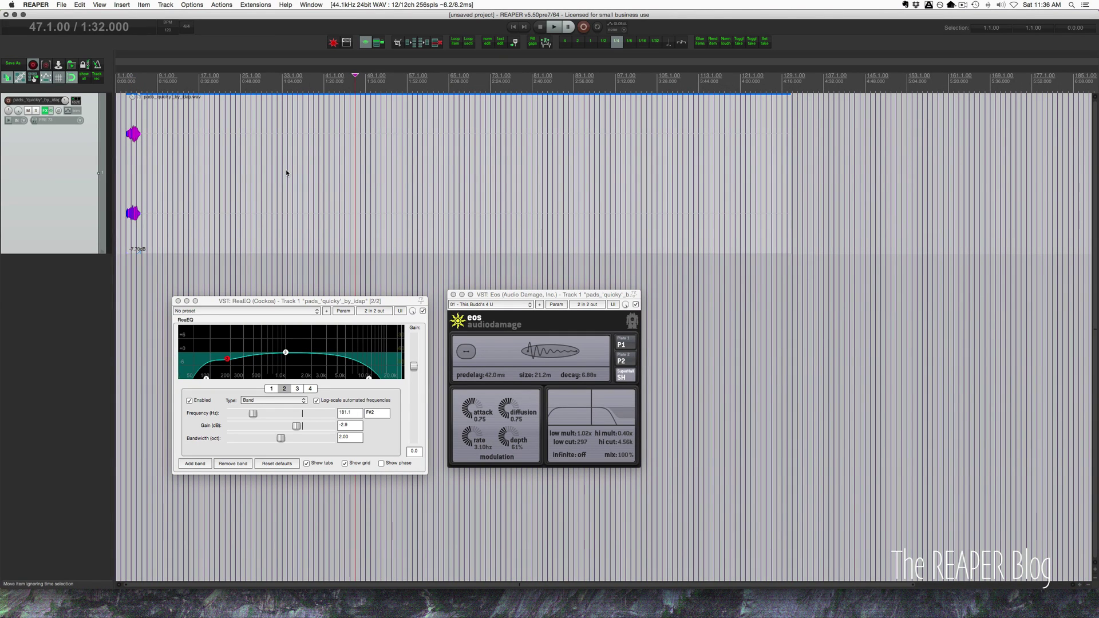
{"action": "key", "text": "super+comma"}
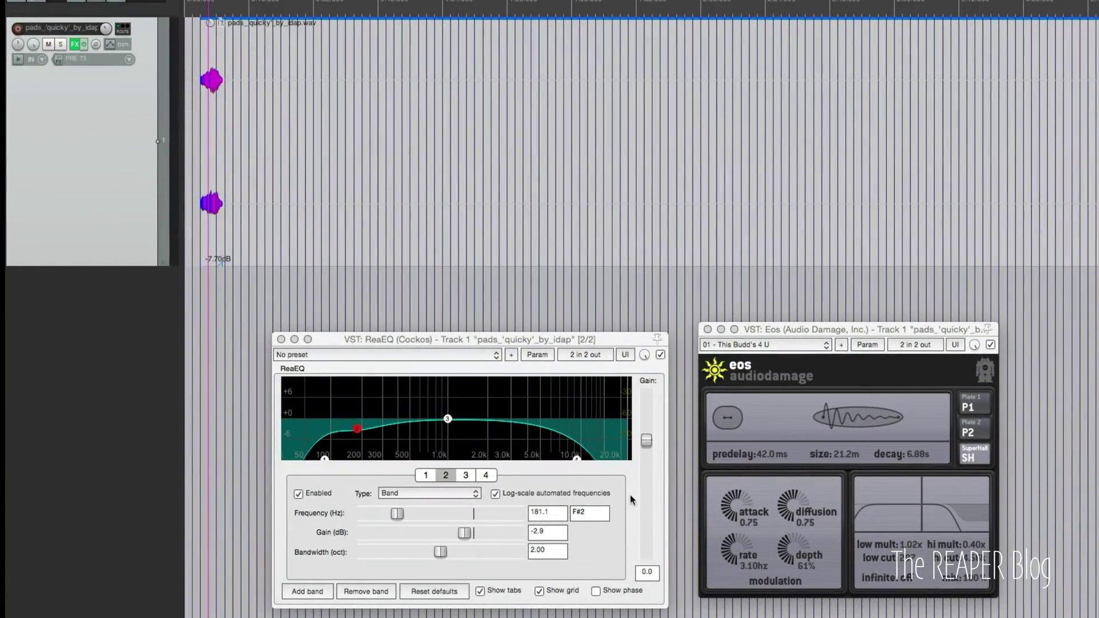
Step: Set Eos modulation to 4.23 Hz rate and 84% depth, hi cut 3.17k, with infinite on
{"action": "left_click", "coordinate": [733, 551]}
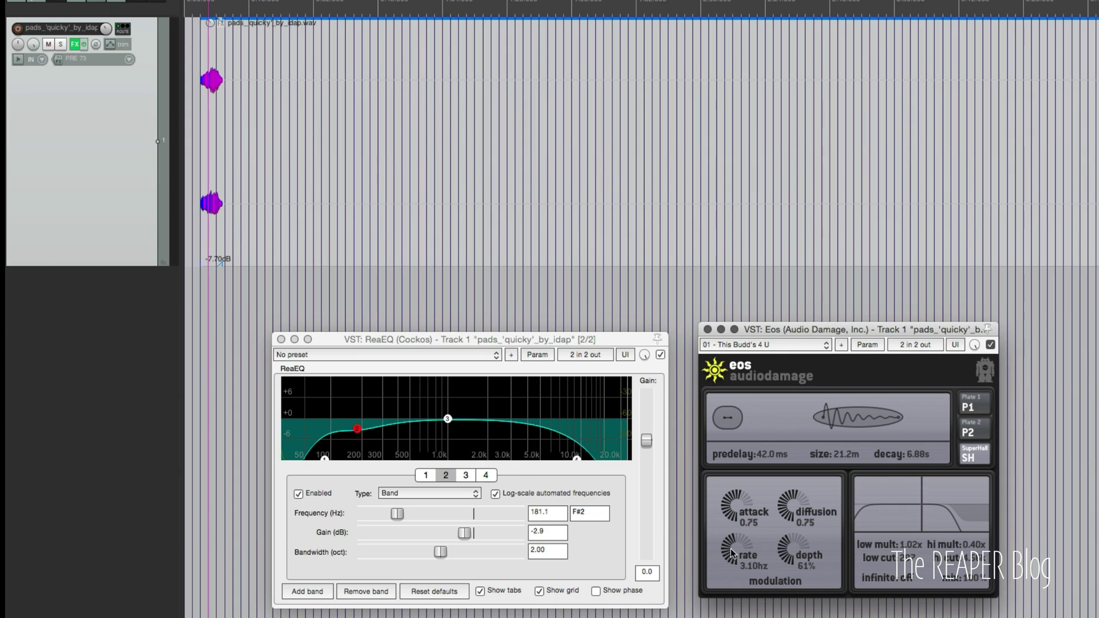
{"action": "left_click_drag", "start_coordinate": [730, 548], "coordinate": [731, 520]}
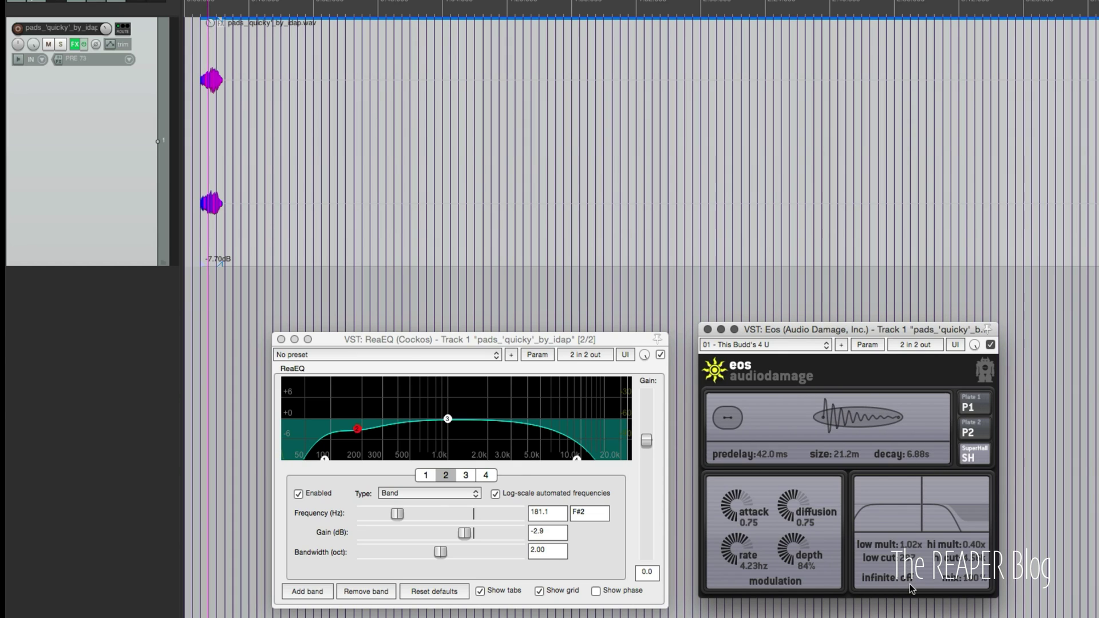
{"action": "left_click_drag", "start_coordinate": [958, 521], "coordinate": [974, 489]}
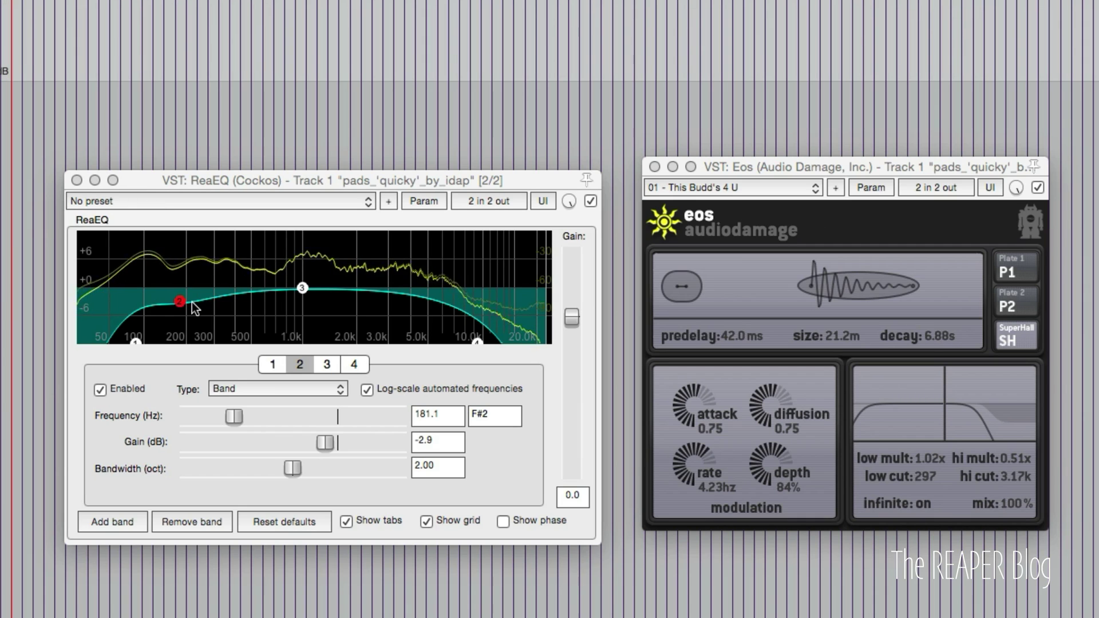
Step: Deepen the ReaEQ scoop, with band 4 near 1.3 kHz and band 3 at about -7.4 dB
{"action": "left_click_drag", "start_coordinate": [179, 301], "coordinate": [178, 313]}
{"action": "left_click_drag", "start_coordinate": [301, 288], "coordinate": [306, 302]}
{"action": "left_click_drag", "start_coordinate": [477, 342], "coordinate": [327, 346]}
{"action": "left_click", "coordinate": [346, 520]}
{"action": "left_click_drag", "start_coordinate": [326, 506], "coordinate": [320, 508]}
{"action": "left_click_drag", "start_coordinate": [305, 386], "coordinate": [295, 421]}
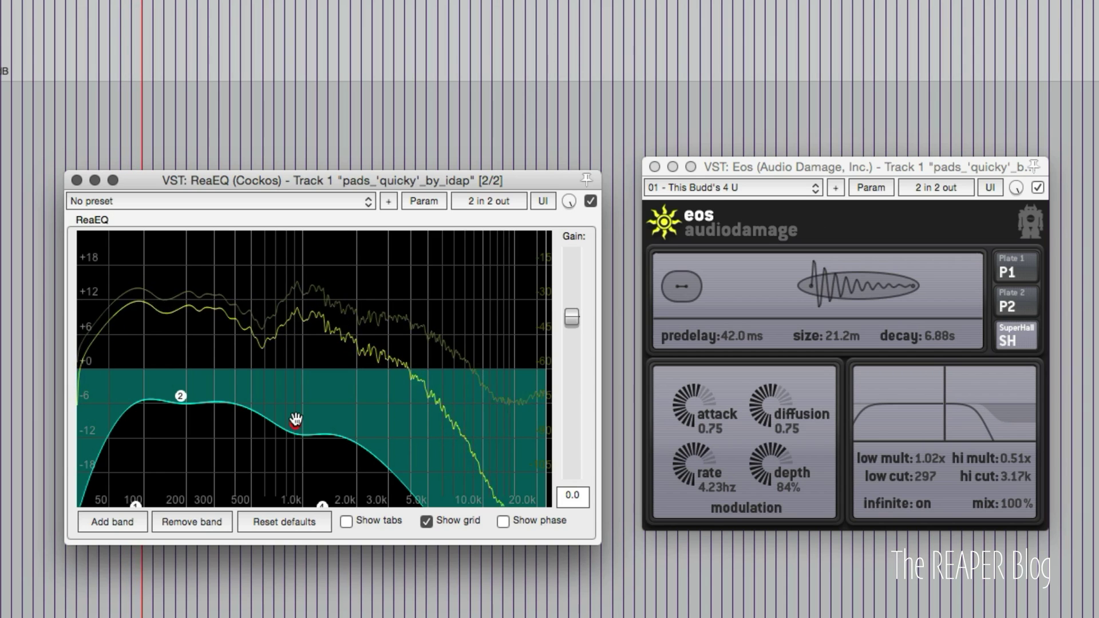
Step: Set Eos to diffusion 0.87, rate 2.70 Hz and depth 42%, then select the pad item
{"action": "left_click_drag", "start_coordinate": [295, 420], "coordinate": [295, 420]}
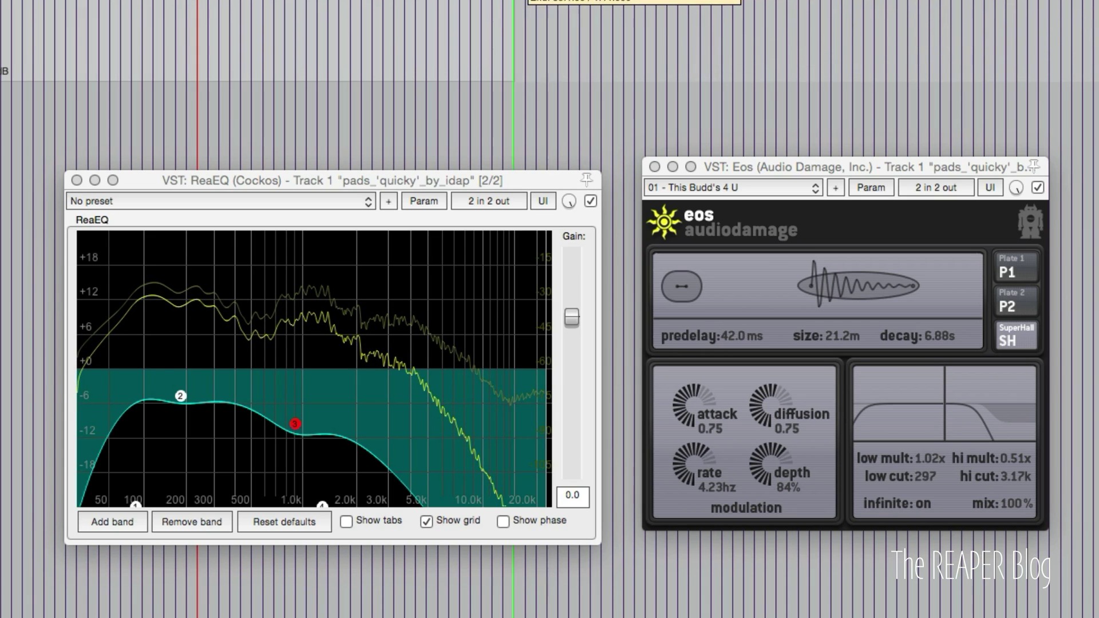
{"action": "left_click_drag", "start_coordinate": [695, 462], "coordinate": [682, 440]}
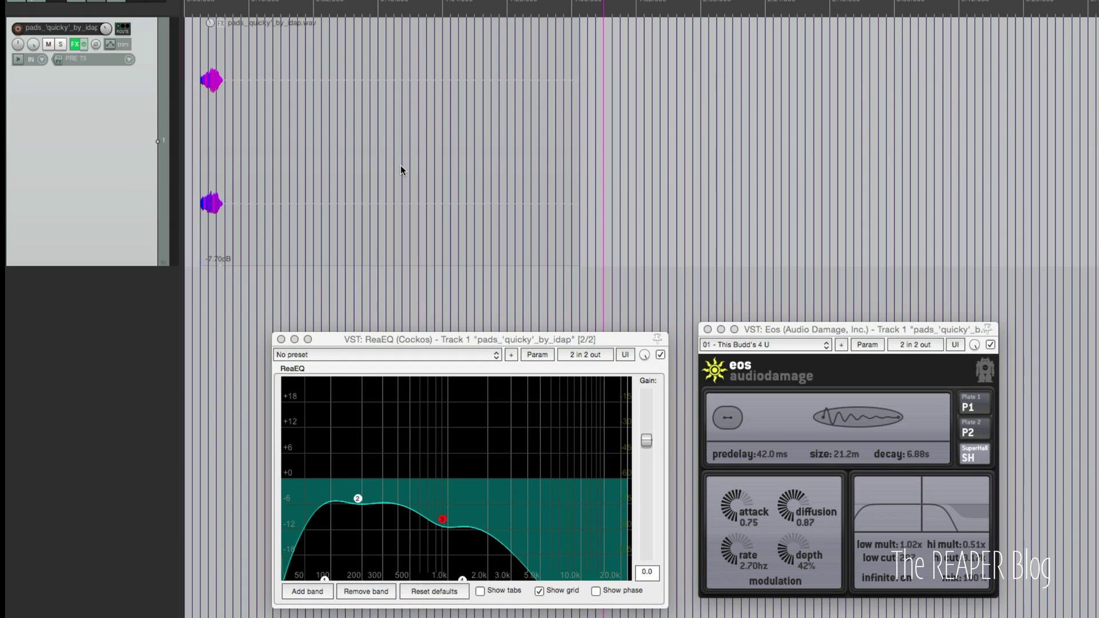
{"action": "left_click", "coordinate": [402, 167]}
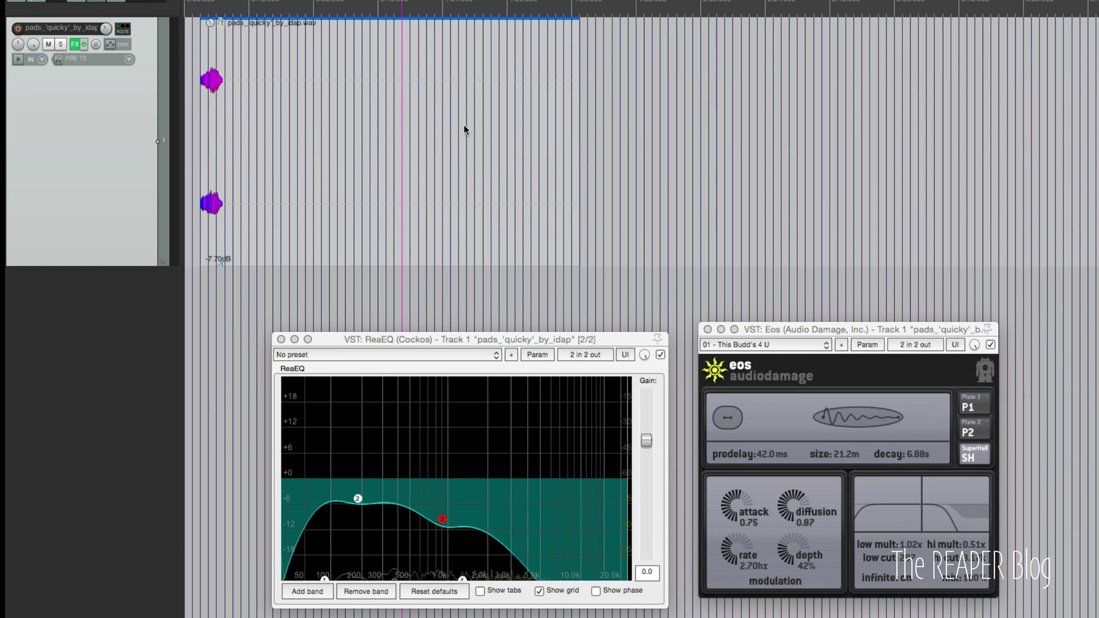
Step: Apply track FX to the pad item as a new take, pads_'quicky'_by_idap render 001.wav
{"action": "right_click", "coordinate": [320, 110]}
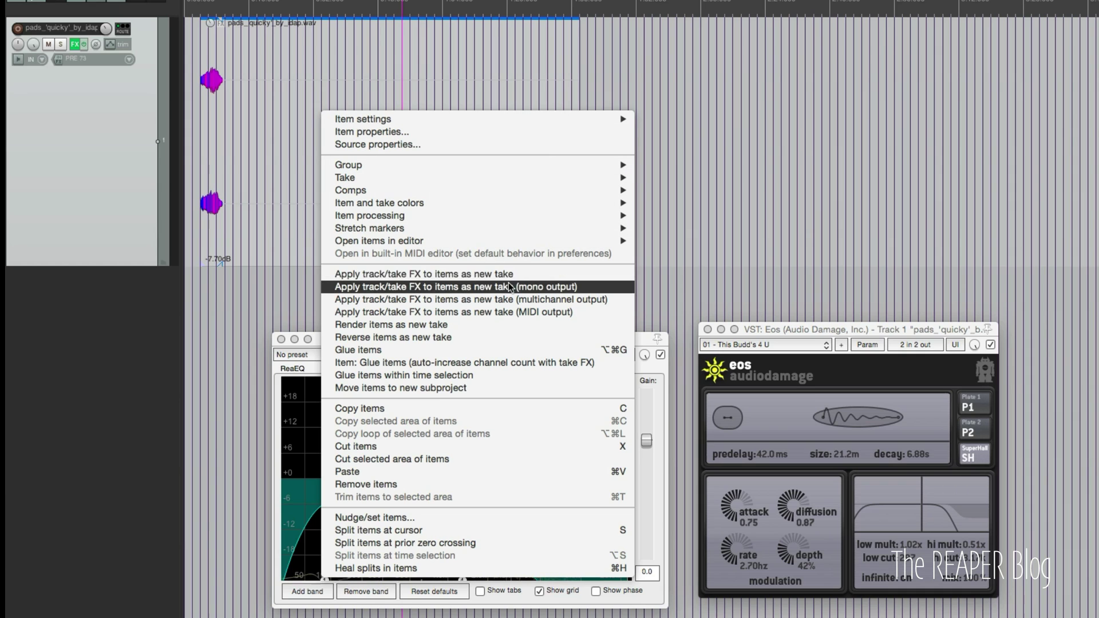
{"action": "left_click", "coordinate": [442, 276]}
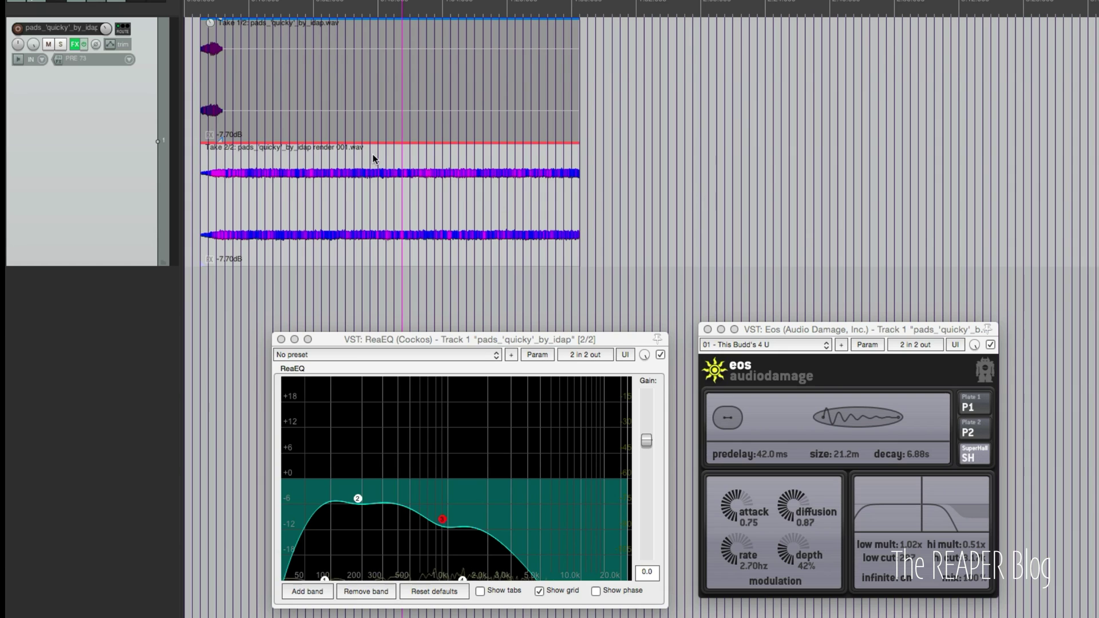
Step: Bypass track 1's effects and audition the rendered drone take on its own
{"action": "left_click", "coordinate": [83, 44]}
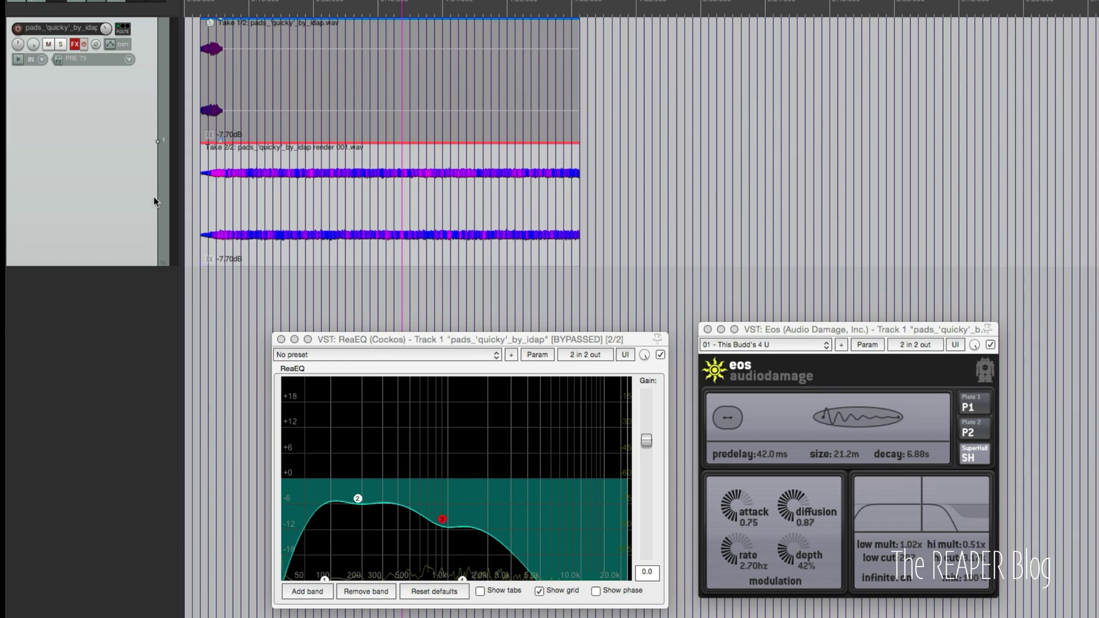
{"action": "left_click", "coordinate": [348, 236]}
{"action": "key", "text": "space"}
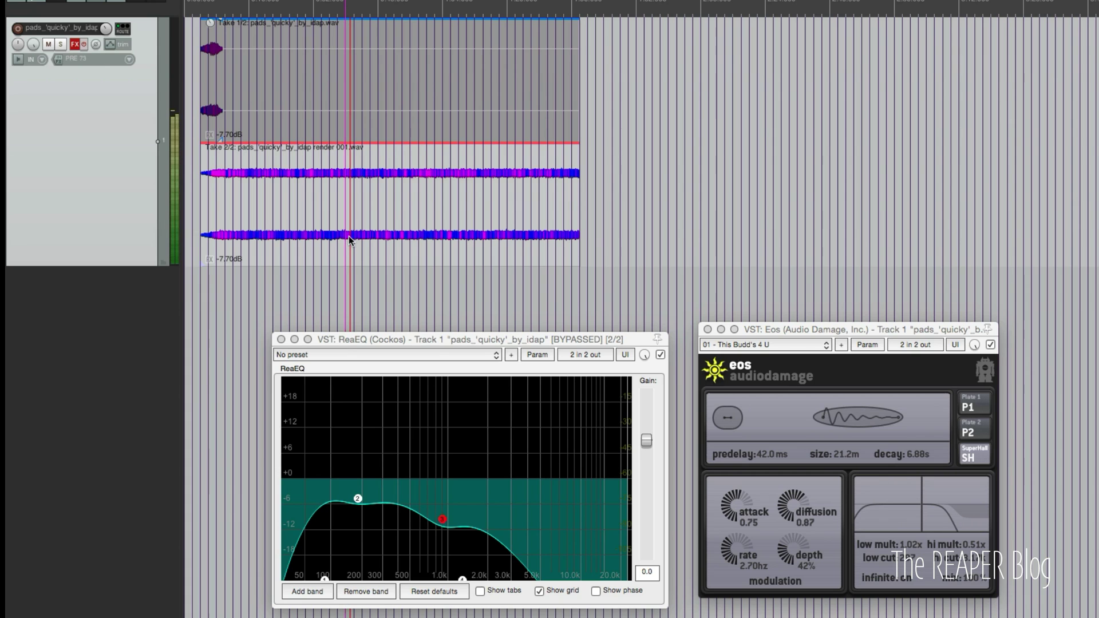
{"action": "scroll", "coordinate": [362, 237], "scroll_direction": "up", "scroll_amount": 3}
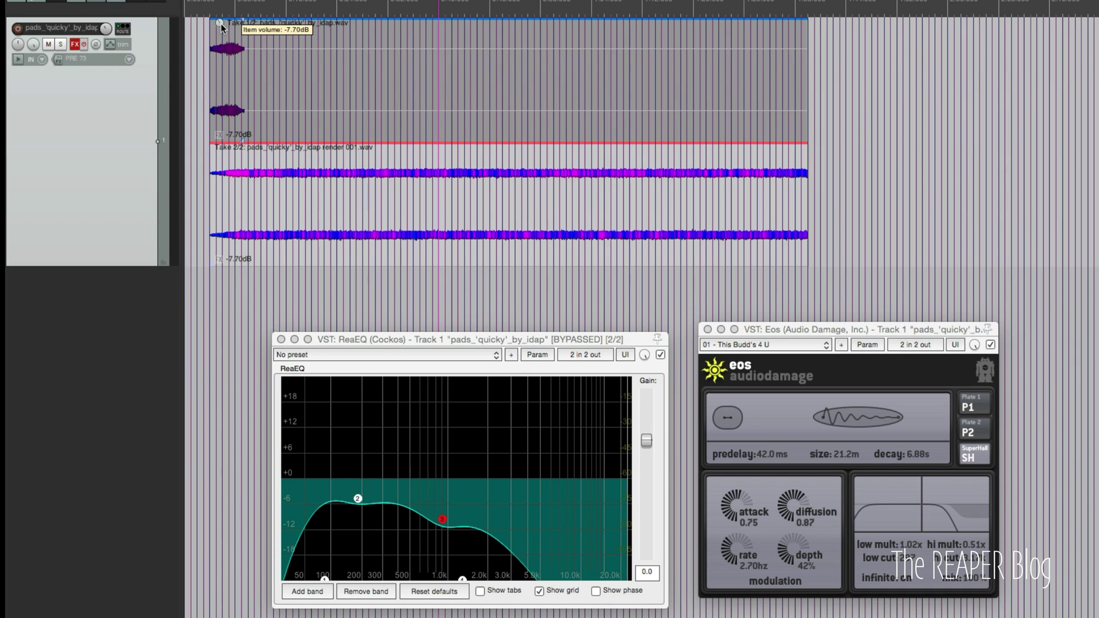
Step: Reset the drone item's volume from -7.70 dB to 0 dB and play it back
{"action": "double_click", "coordinate": [219, 23]}
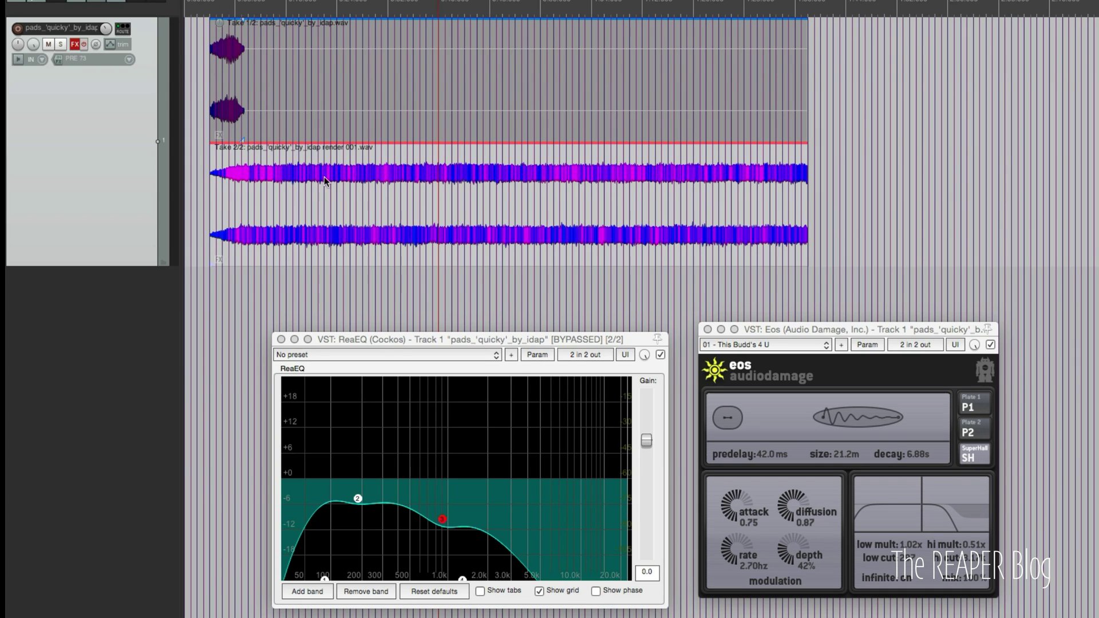
{"action": "key", "text": "space"}
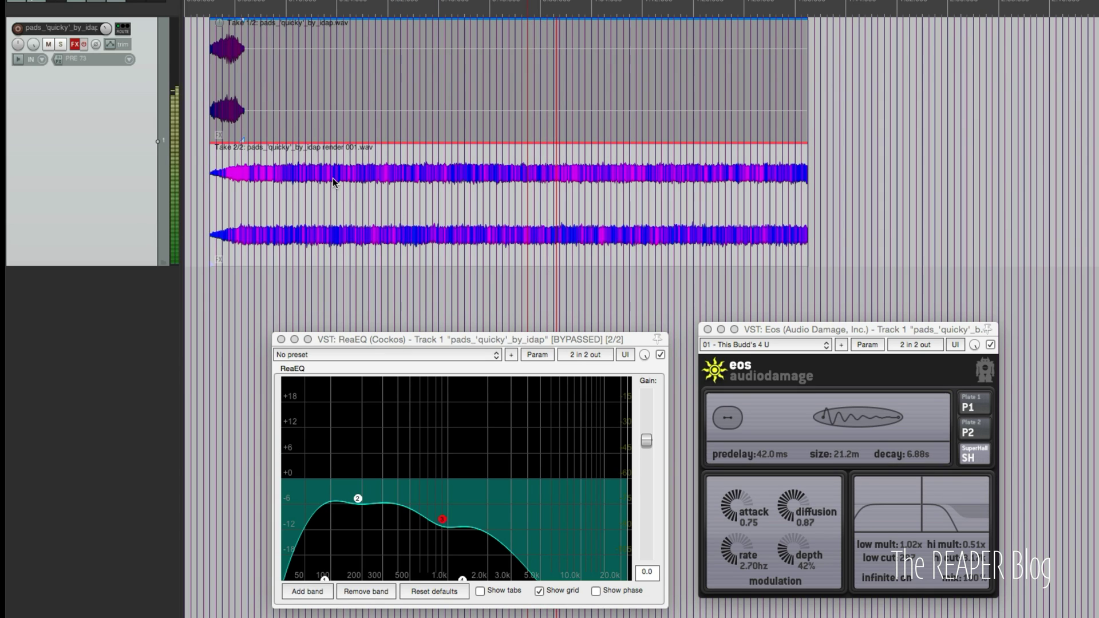
{"action": "key", "text": "space"}
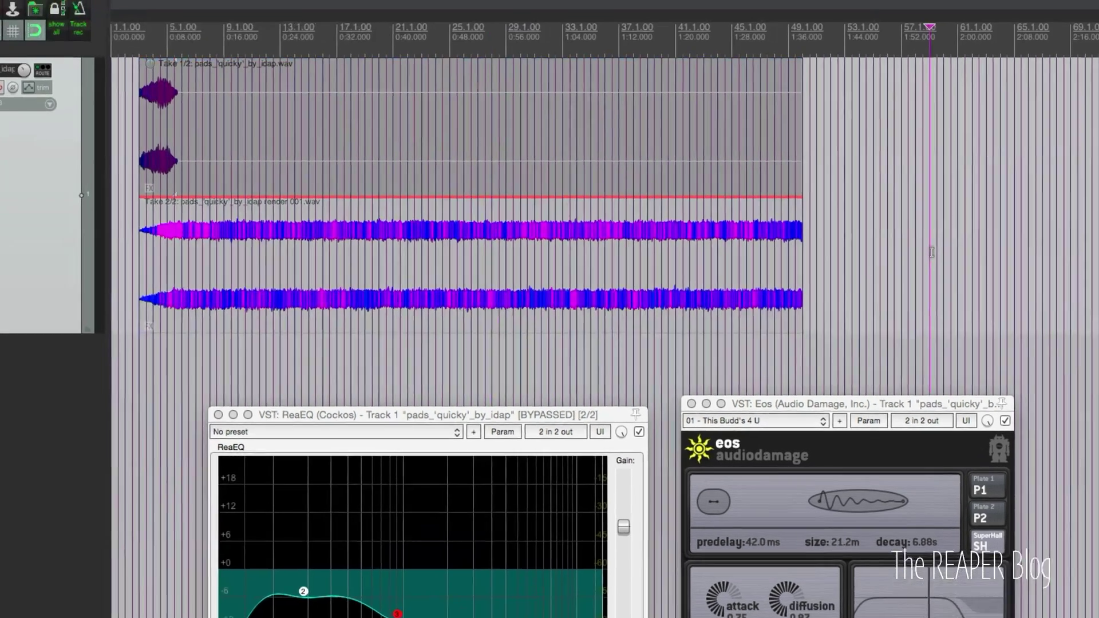
Step: Set the edit point near 1:52 and audition paintcan release samples c_01, b_06 and f_01
{"action": "left_click", "coordinate": [922, 192]}
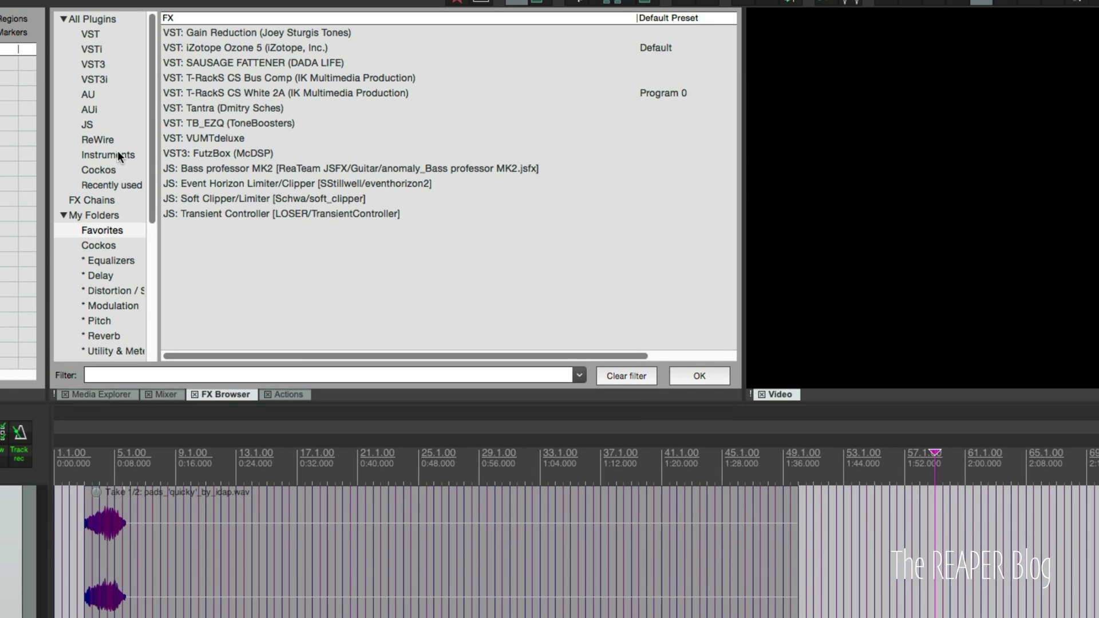
{"action": "left_click", "coordinate": [111, 395]}
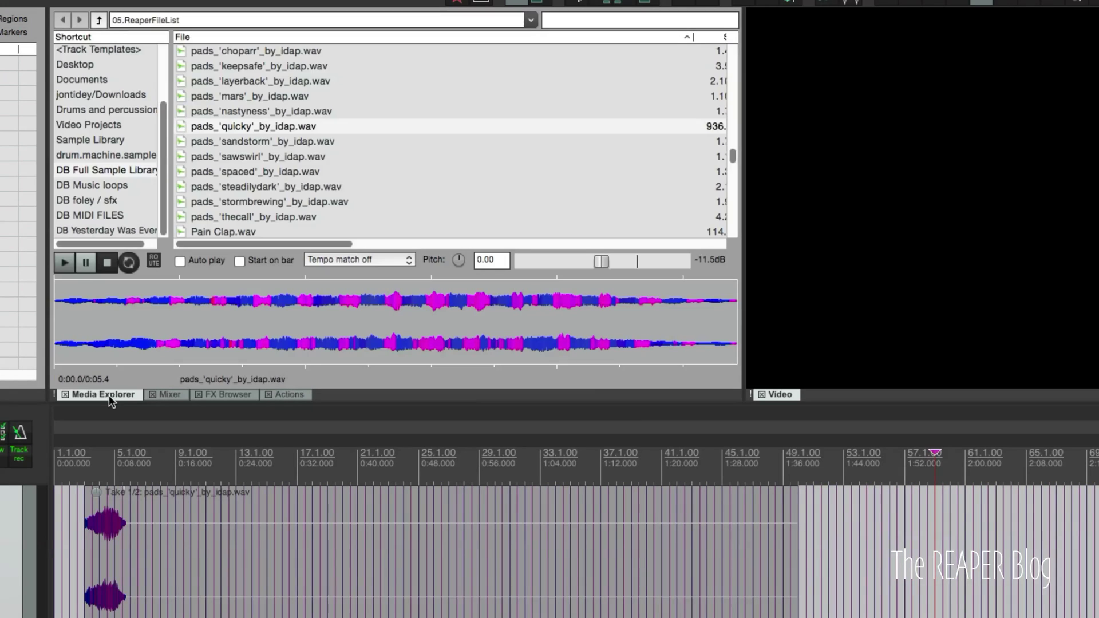
{"action": "scroll", "coordinate": [298, 177], "scroll_direction": "down", "scroll_amount": 20}
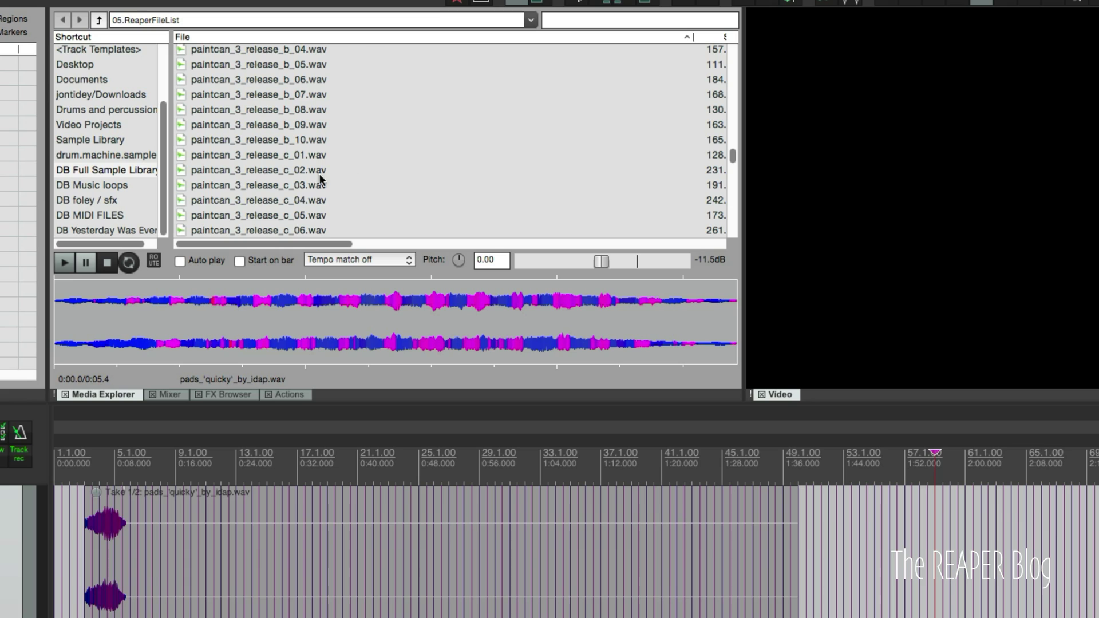
{"action": "left_click", "coordinate": [294, 155]}
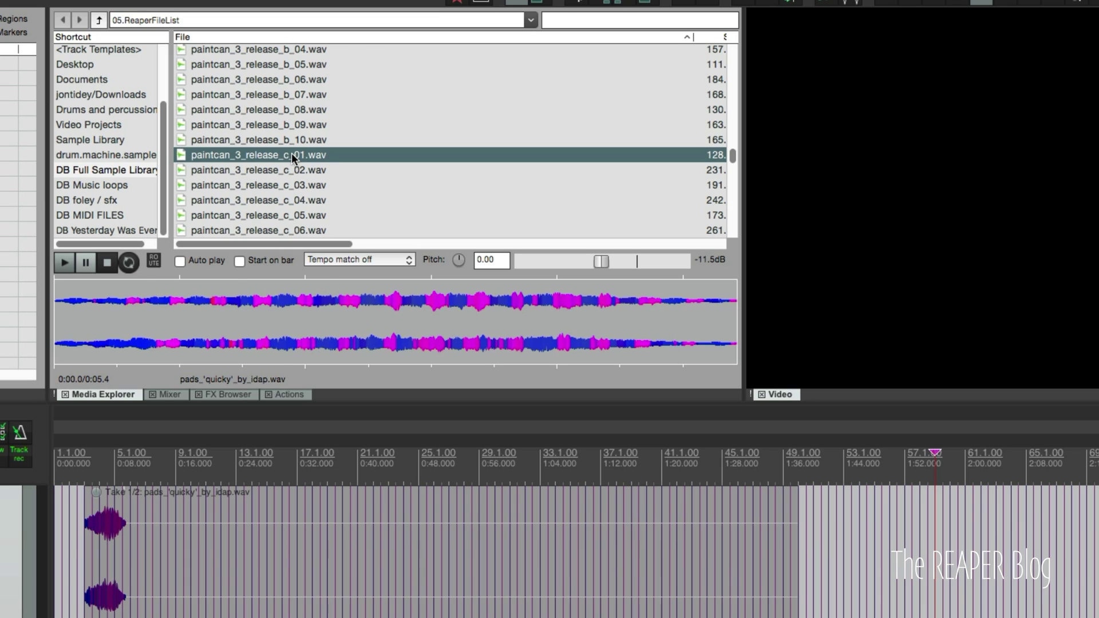
{"action": "left_click", "coordinate": [291, 83]}
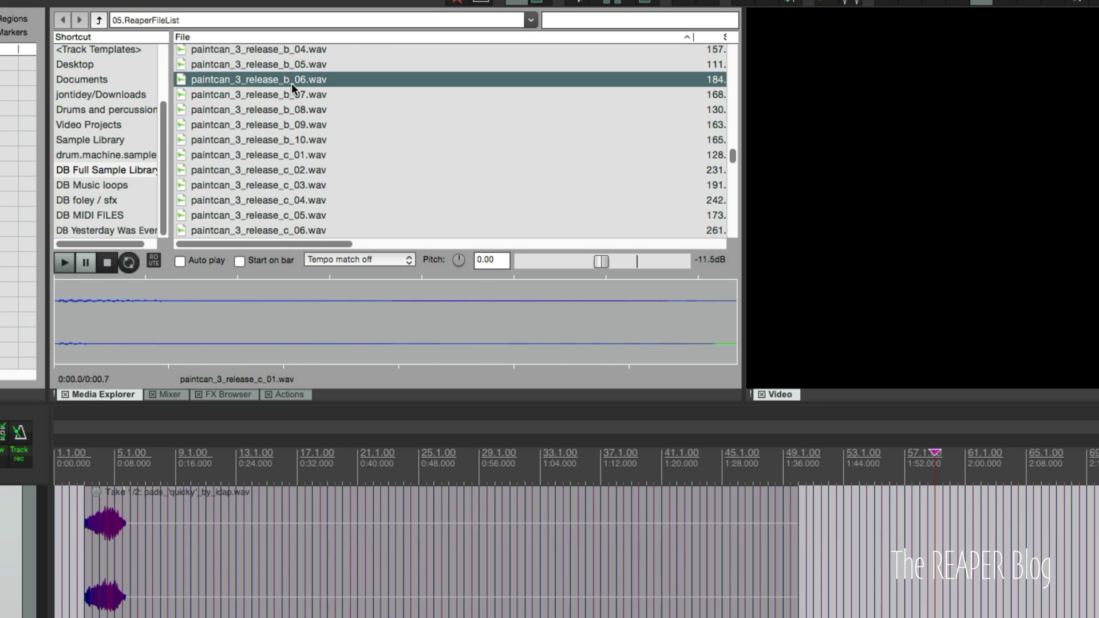
{"action": "scroll", "coordinate": [319, 213], "scroll_direction": "down", "scroll_amount": 9}
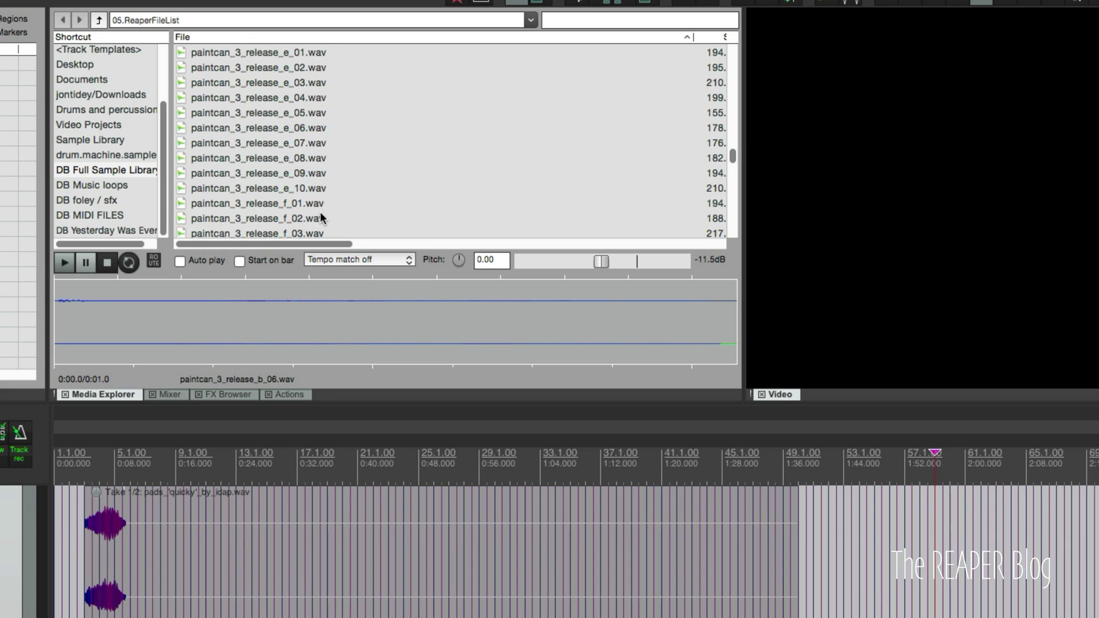
{"action": "left_click", "coordinate": [319, 206]}
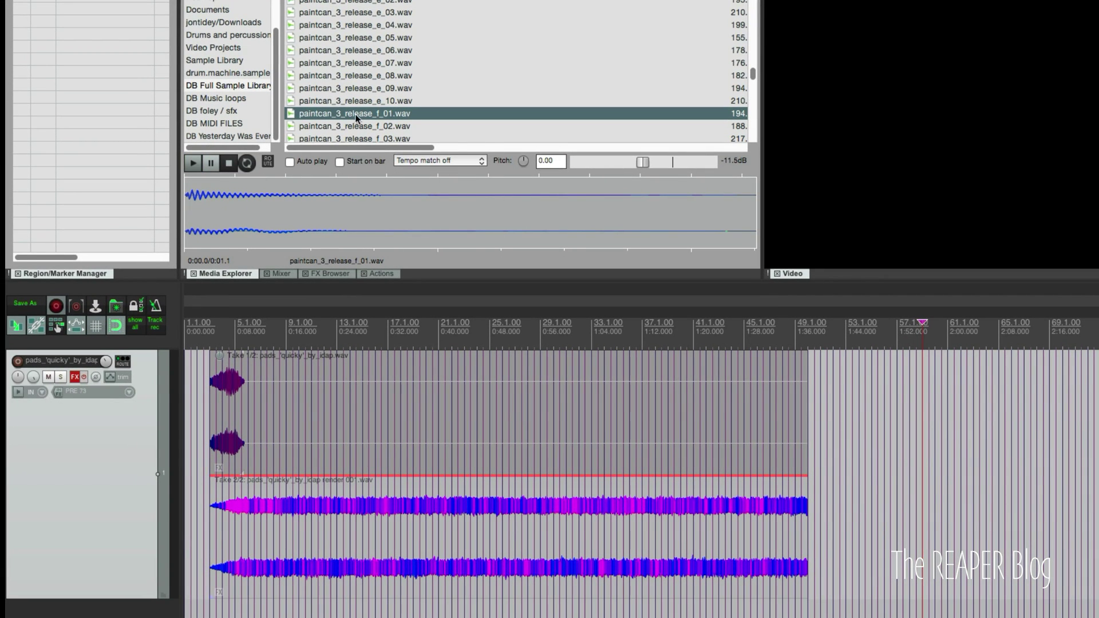
Step: Place paintcan_3_release_f_01.wav on the track at 1:52 and stretch it far right
{"action": "left_click_drag", "start_coordinate": [455, 143], "coordinate": [912, 414]}
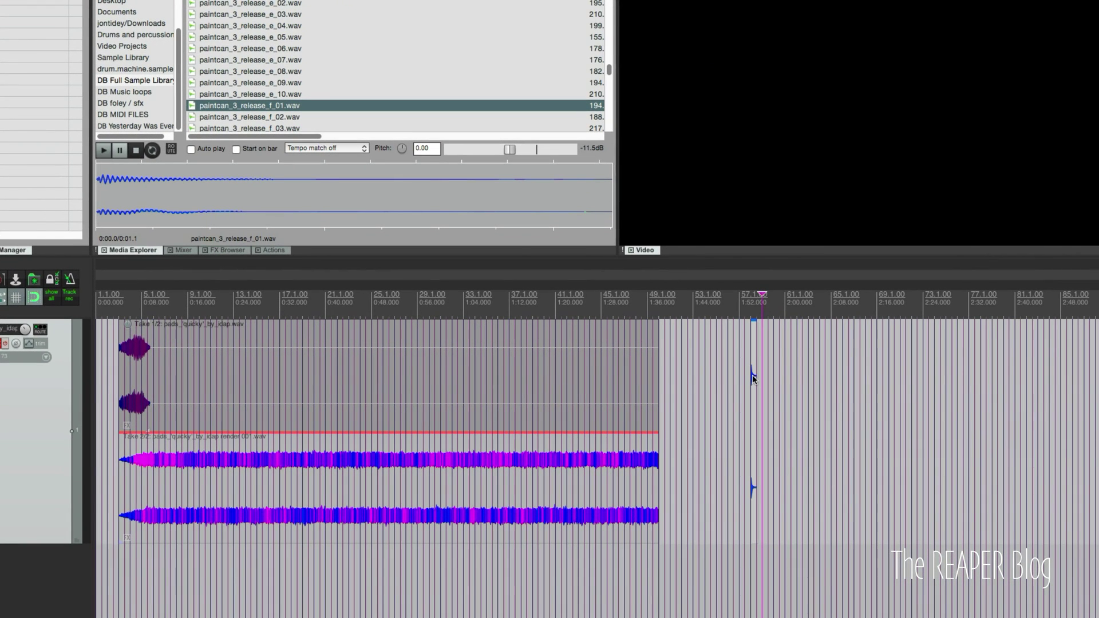
{"action": "left_click_drag", "start_coordinate": [756, 389], "coordinate": [1098, 389]}
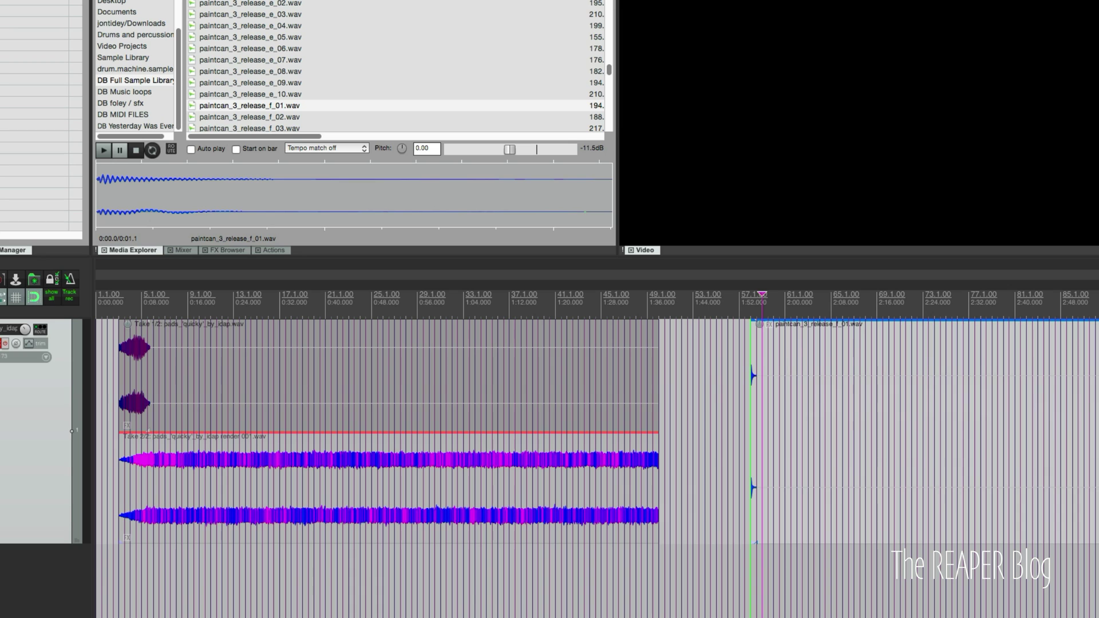
{"action": "scroll", "coordinate": [764, 404], "scroll_direction": "up", "scroll_amount": 3}
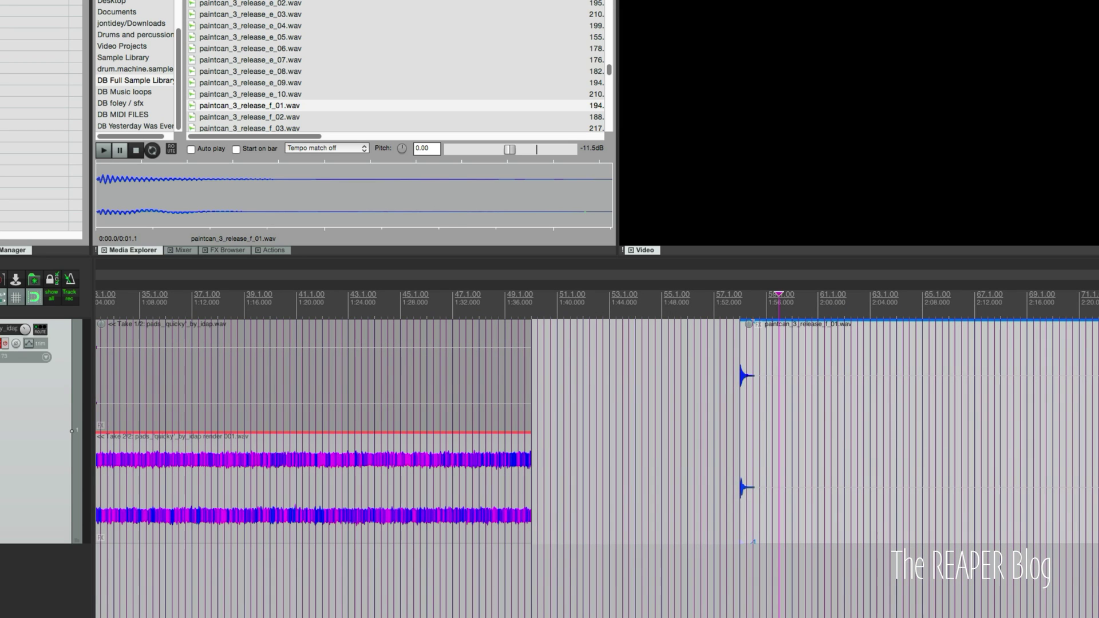
Step: Render the track reverb onto the paintcan item as a new take
{"action": "right_click", "coordinate": [843, 407]}
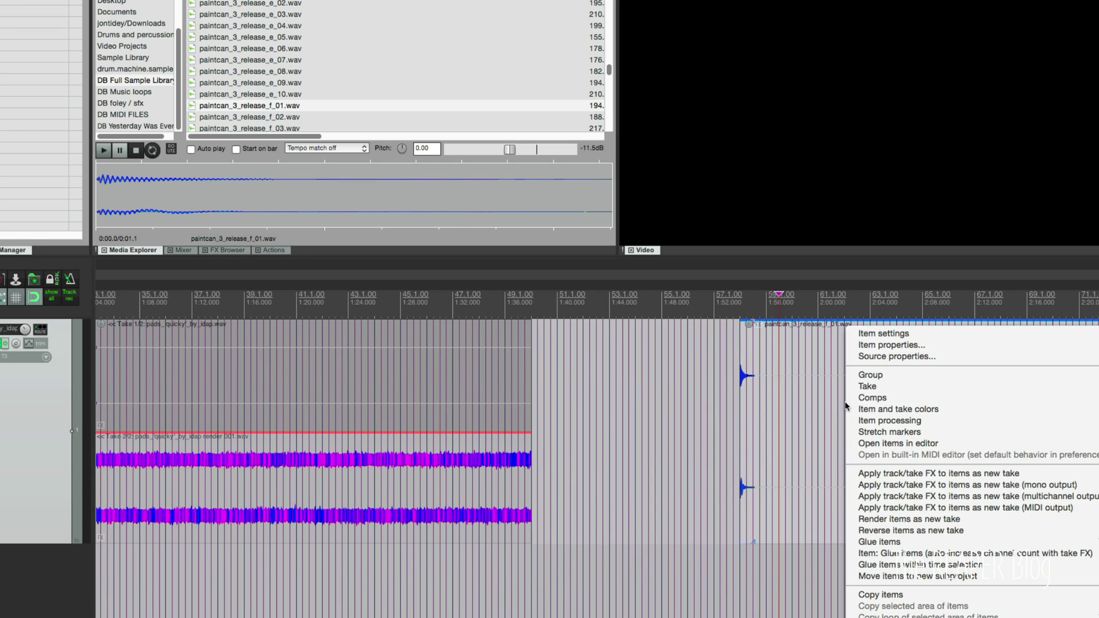
{"action": "left_click", "coordinate": [999, 480]}
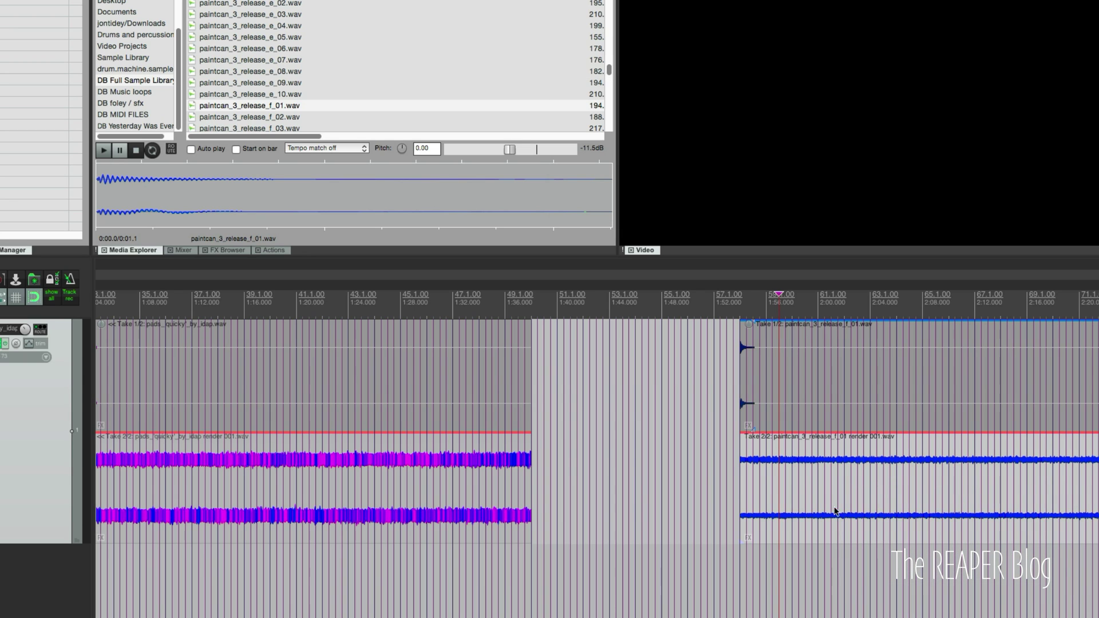
{"action": "scroll", "coordinate": [753, 487], "scroll_direction": "right", "scroll_amount": 5}
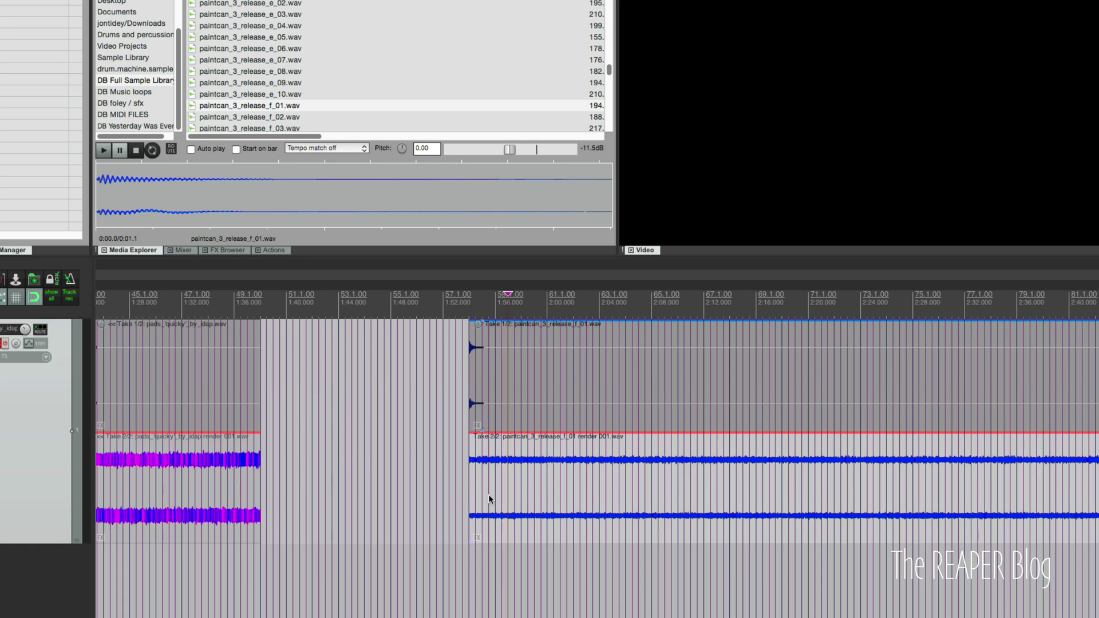
Step: Play back the rendered paintcan drone take, then stop playback
{"action": "key", "text": "space"}
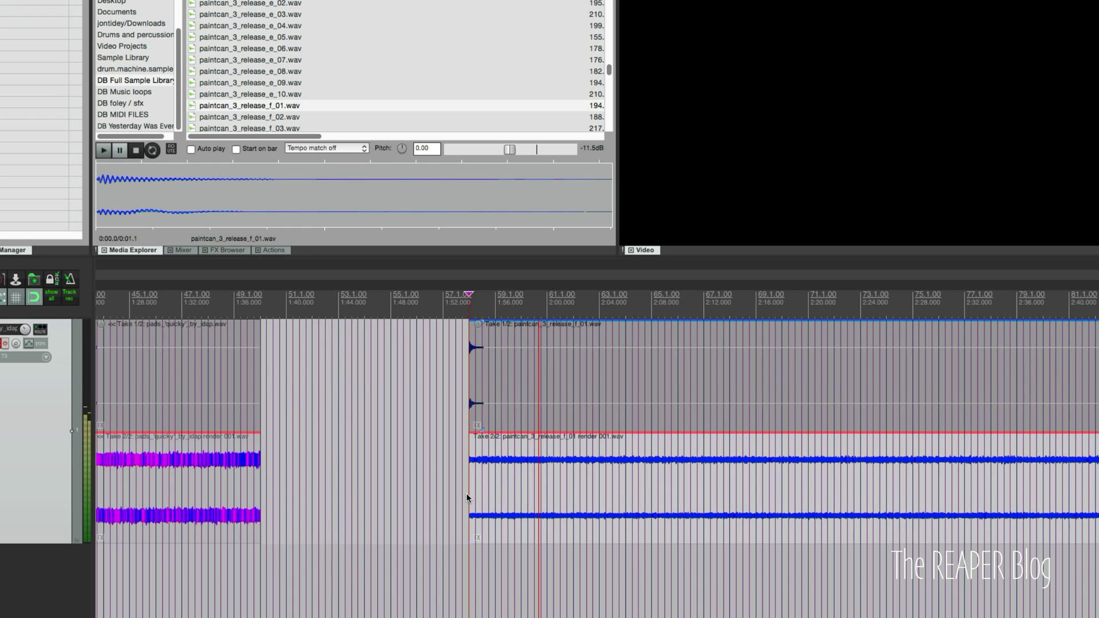
{"action": "scroll", "coordinate": [658, 501], "scroll_direction": "down", "scroll_amount": 2}
{"action": "scroll", "coordinate": [658, 500], "scroll_direction": "down", "scroll_amount": 3}
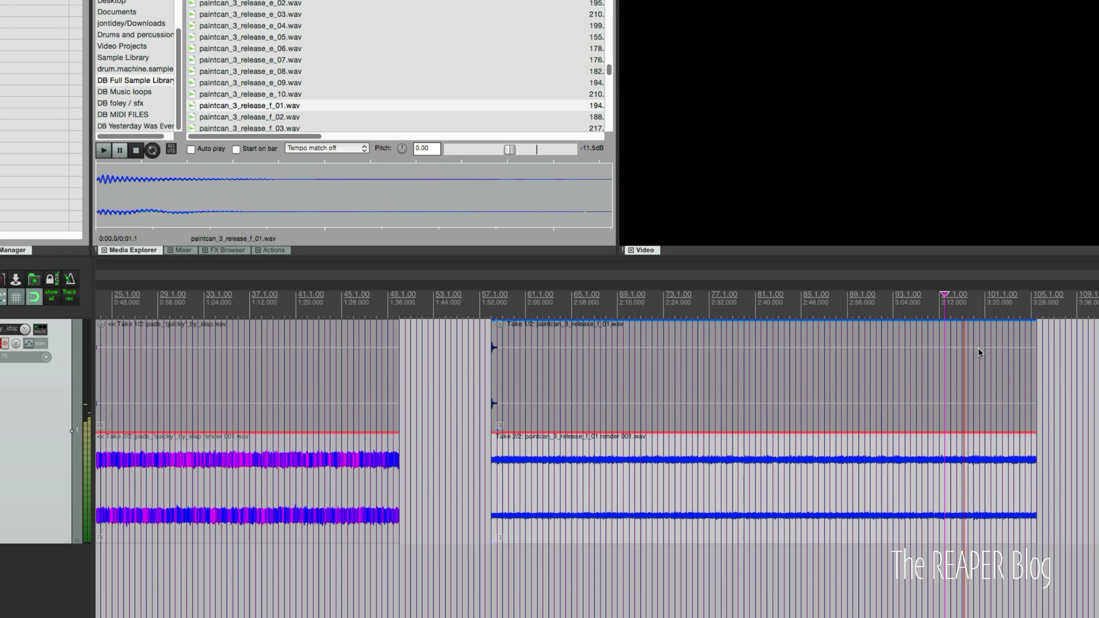
{"action": "key", "text": "space"}
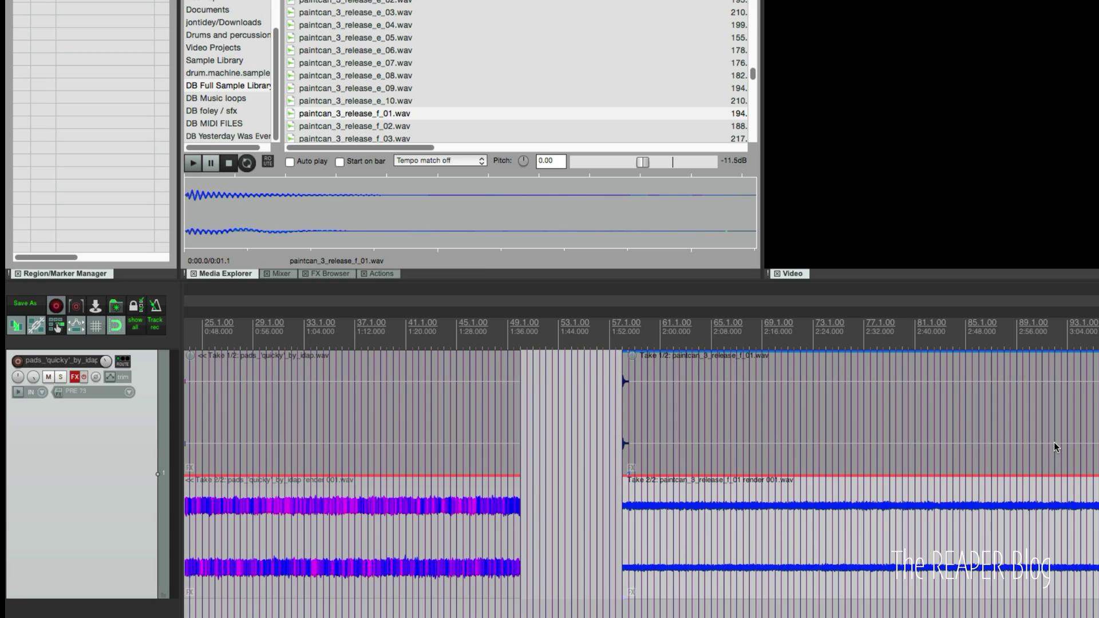
Step: Browse the Reverb folder's plugins in the FX Browser, then set the edit point at bar 64
{"action": "left_click", "coordinate": [332, 274]}
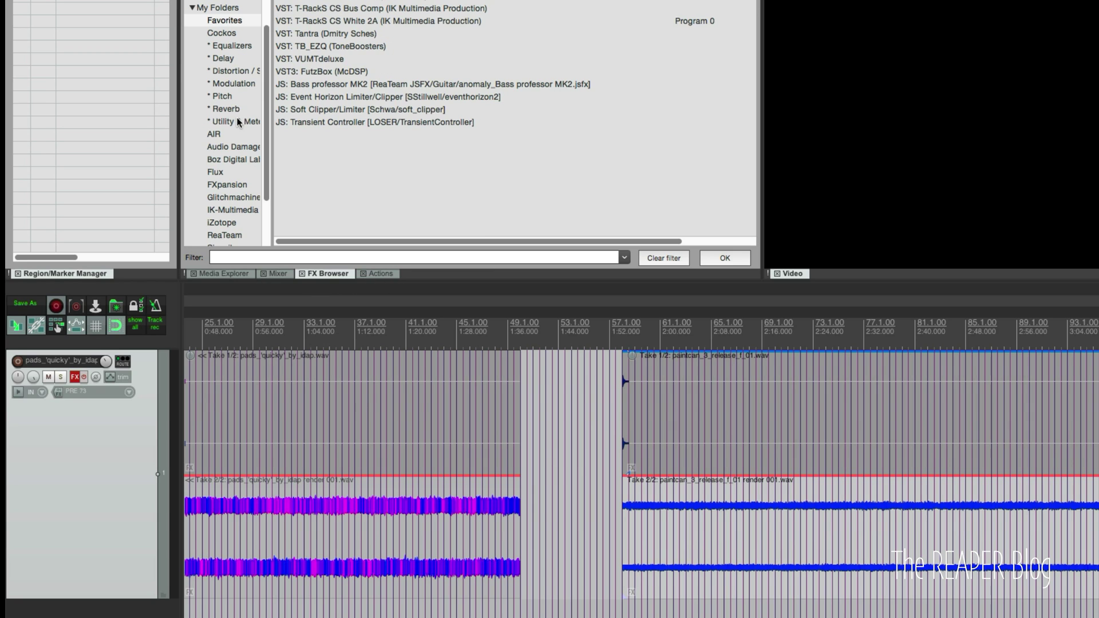
{"action": "left_click", "coordinate": [230, 108]}
{"action": "scroll", "coordinate": [394, 154], "scroll_direction": "down", "scroll_amount": 2}
{"action": "scroll", "coordinate": [394, 156], "scroll_direction": "down", "scroll_amount": 5}
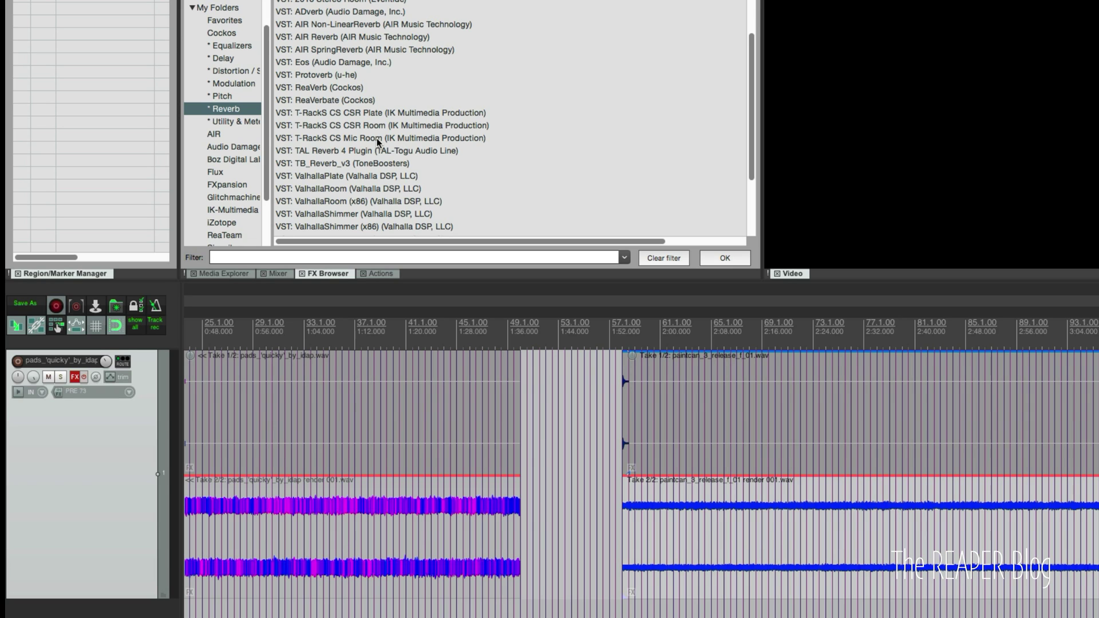
{"action": "scroll", "coordinate": [378, 140], "scroll_direction": "down", "scroll_amount": 4}
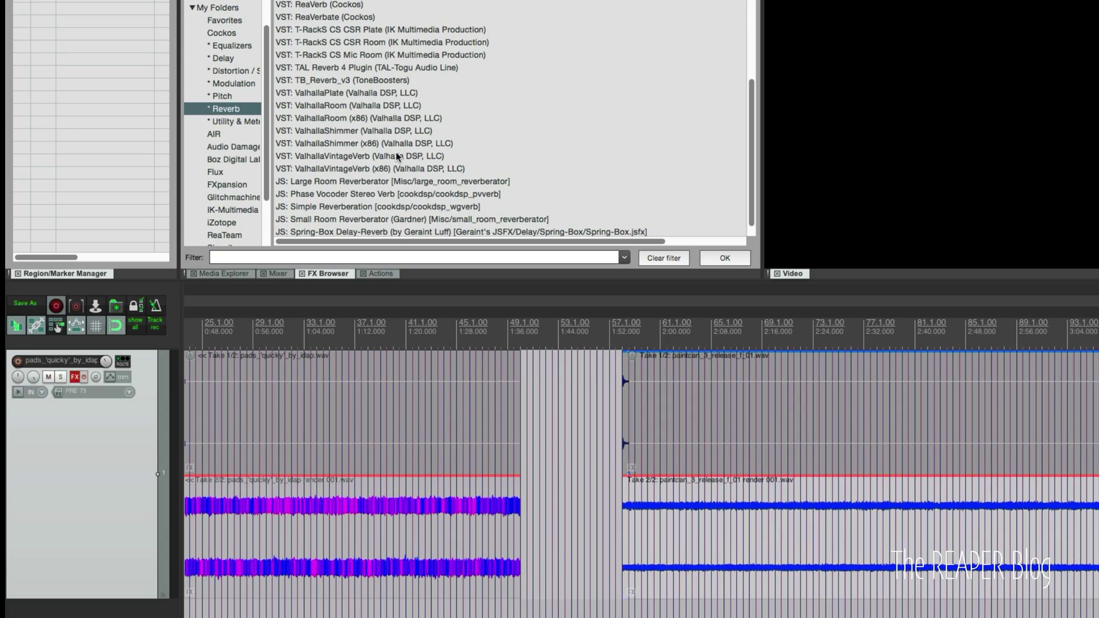
{"action": "scroll", "coordinate": [389, 149], "scroll_direction": "up", "scroll_amount": 4}
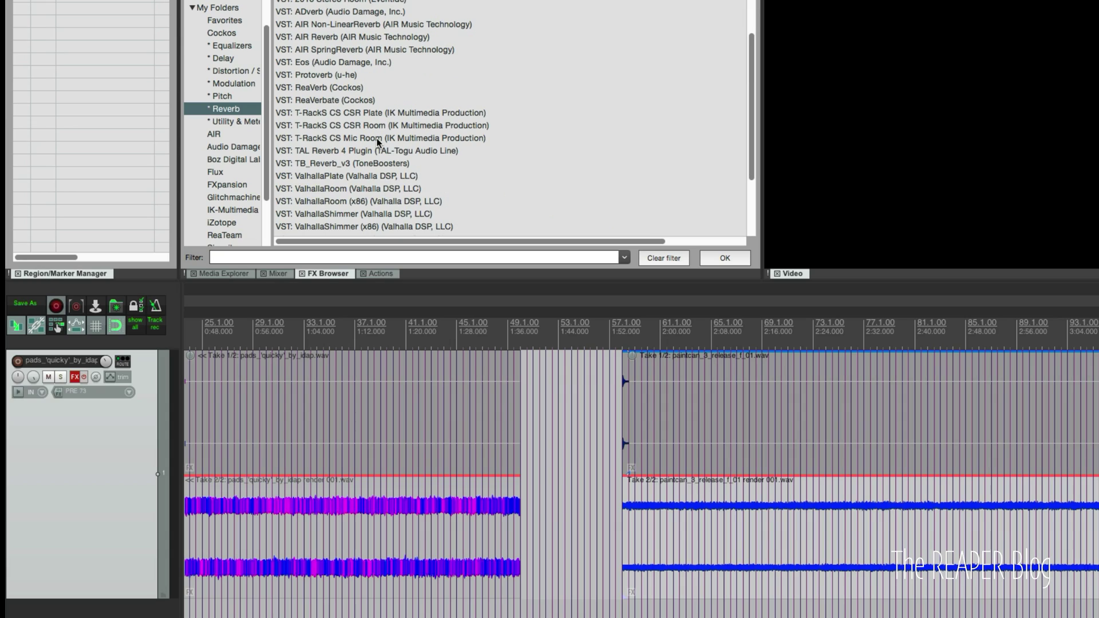
{"action": "scroll", "coordinate": [376, 139], "scroll_direction": "down", "scroll_amount": 4}
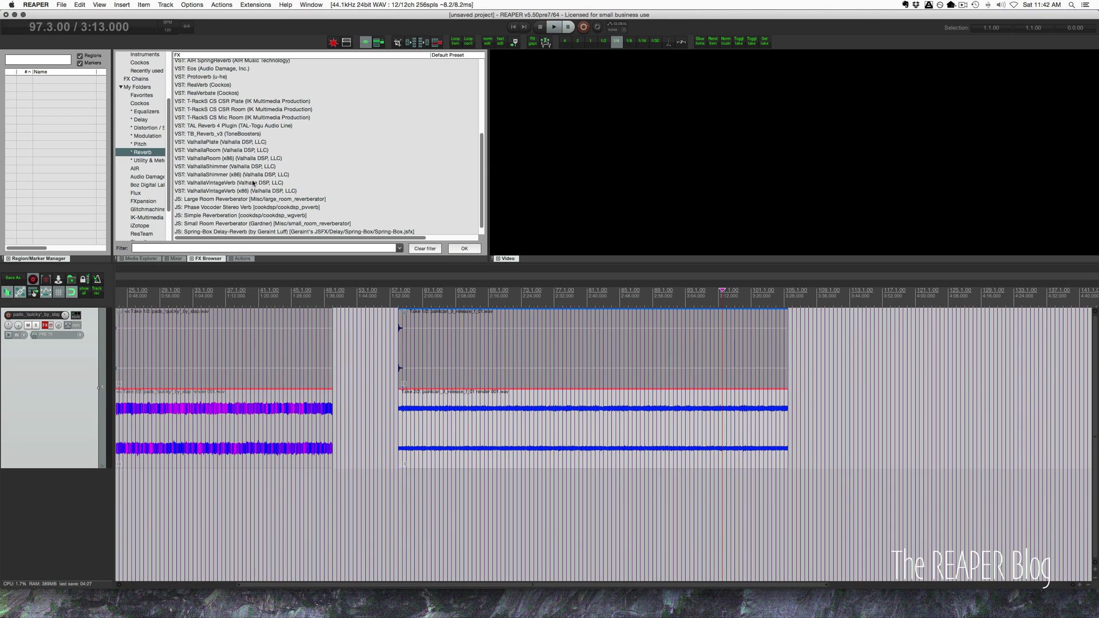
{"action": "left_click", "coordinate": [452, 429]}
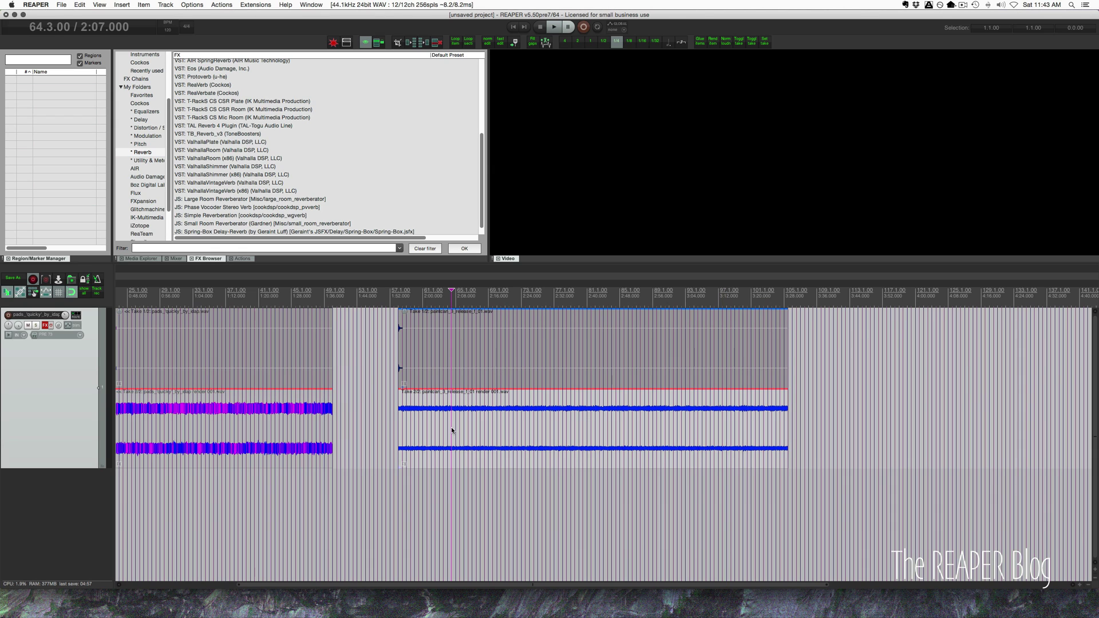